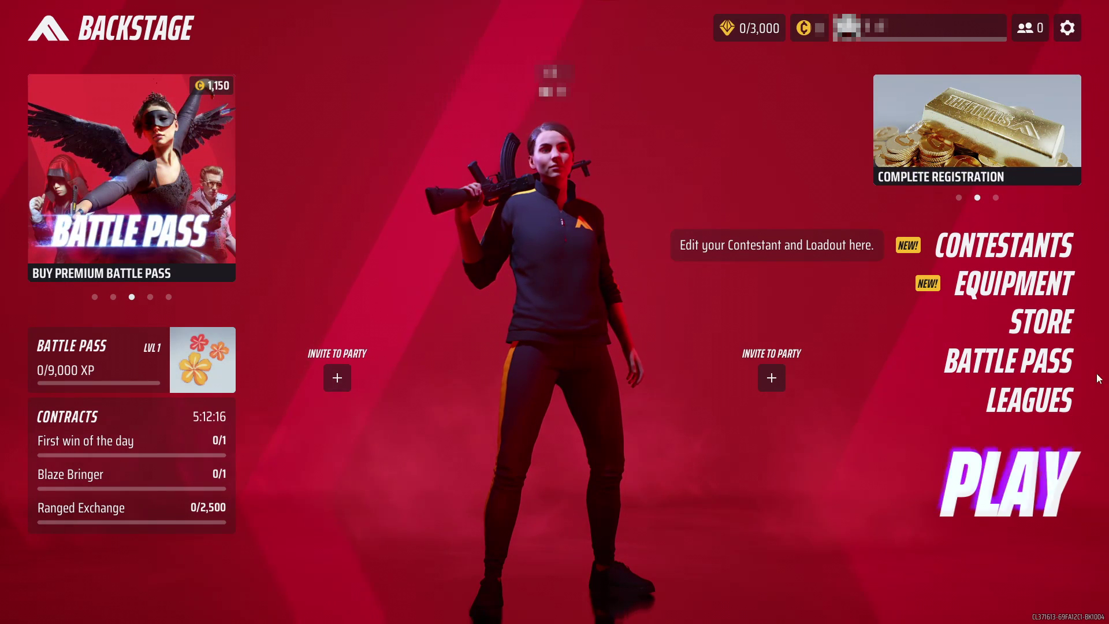
Open the video settings of THE FINALS
{"action": "left_click", "coordinate": [1069, 28]}
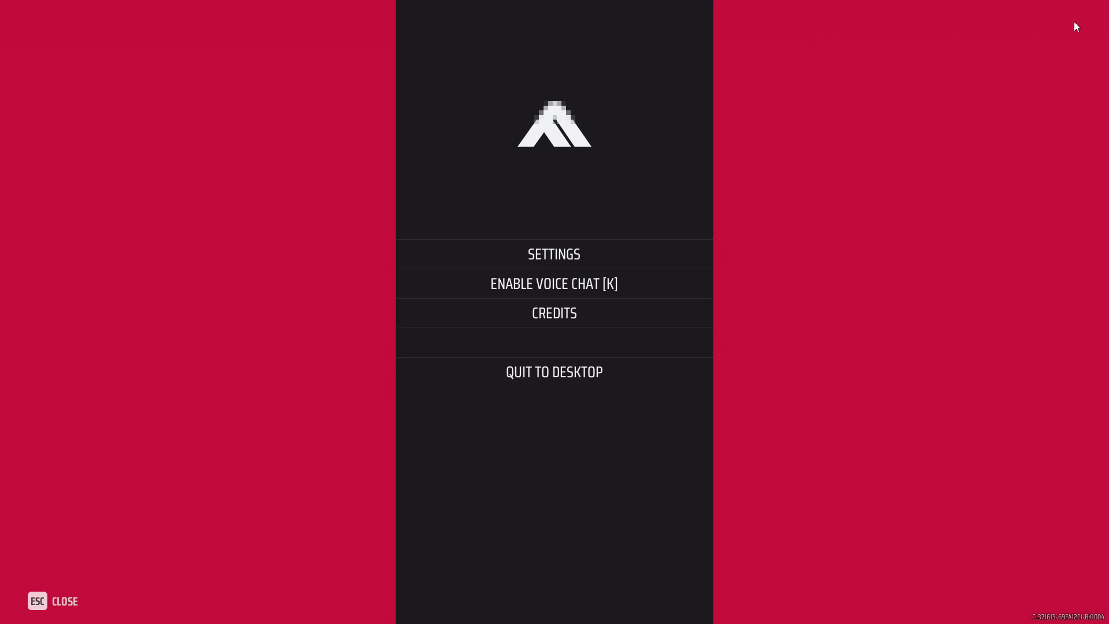
{"action": "left_click", "coordinate": [572, 255]}
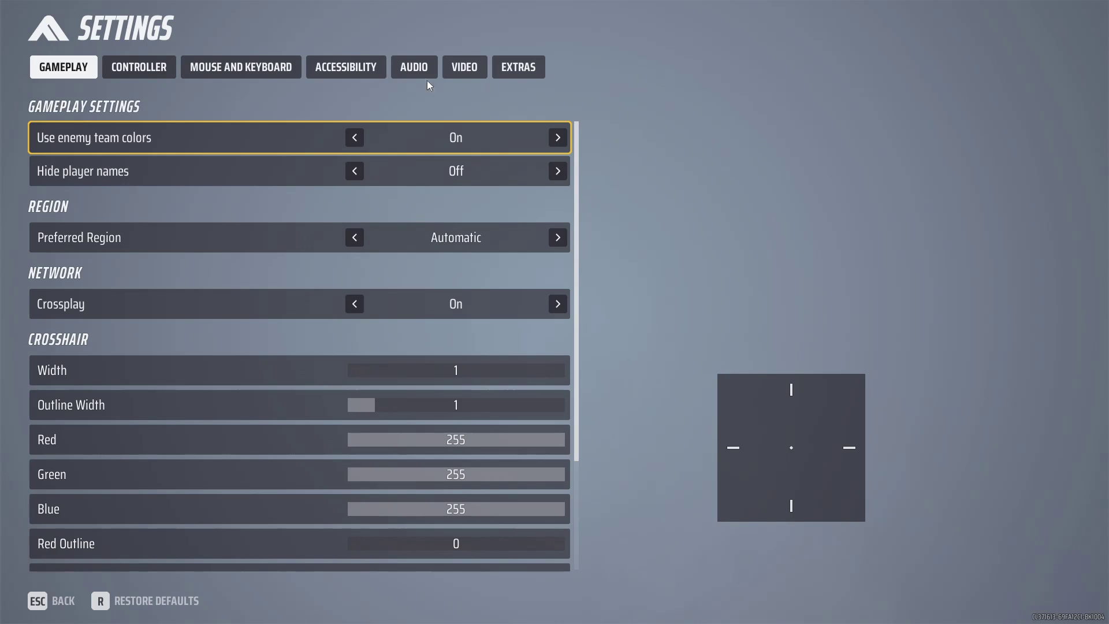
{"action": "left_click", "coordinate": [466, 72]}
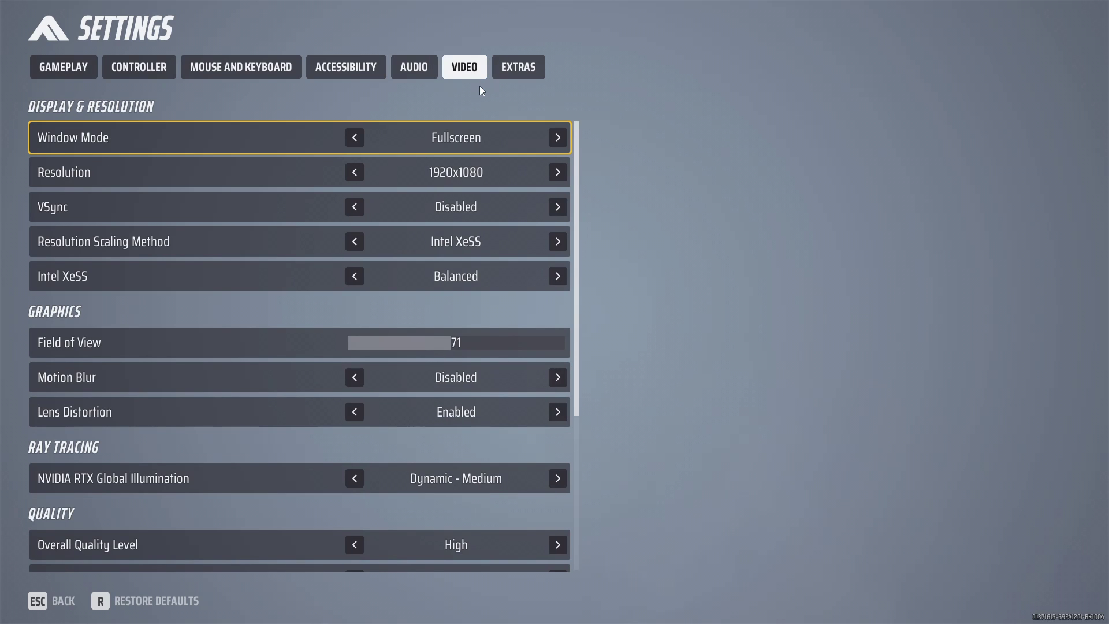
Cycle Window Mode through Windowed fullscreen and Windowed, returning it to Fullscreen
{"action": "mouse_move", "coordinate": [447, 125]}
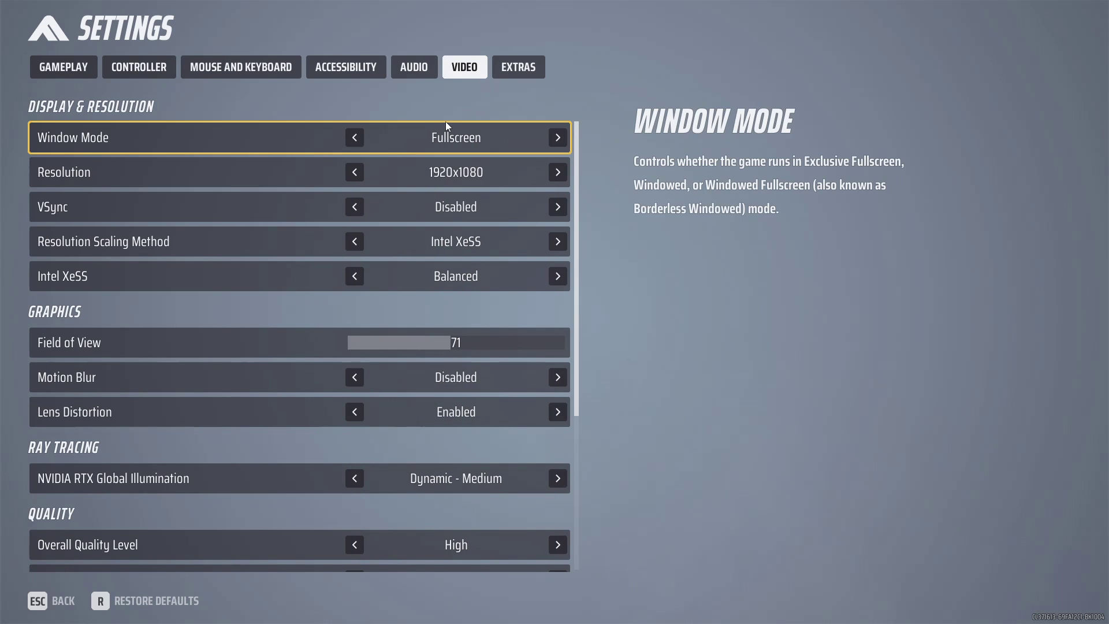
{"action": "left_click", "coordinate": [357, 145]}
{"action": "left_click", "coordinate": [355, 142]}
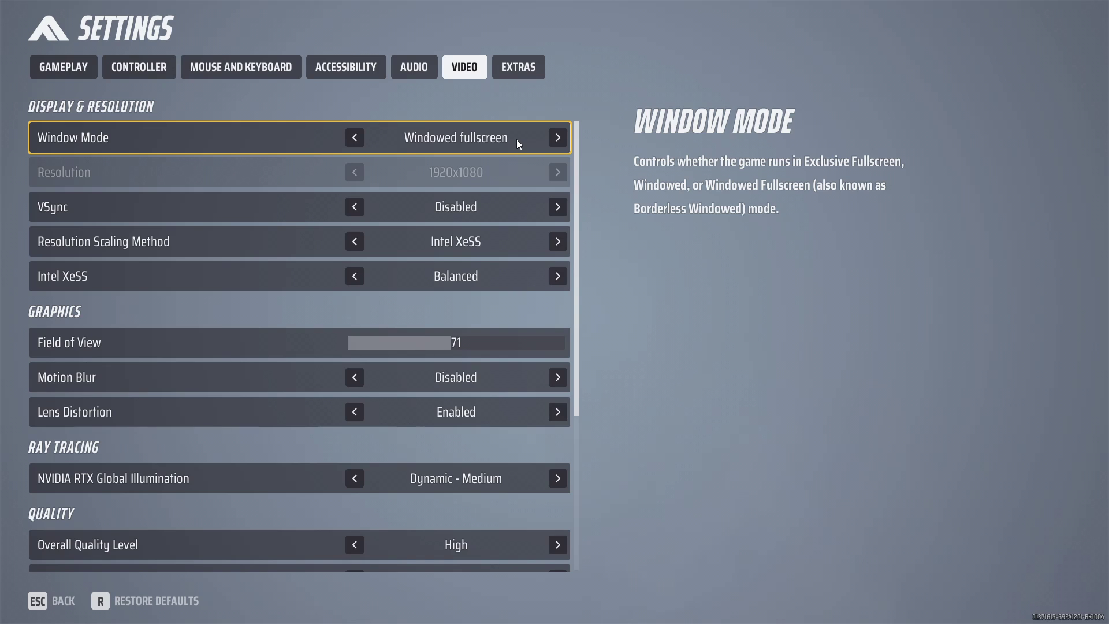
{"action": "left_click", "coordinate": [558, 139]}
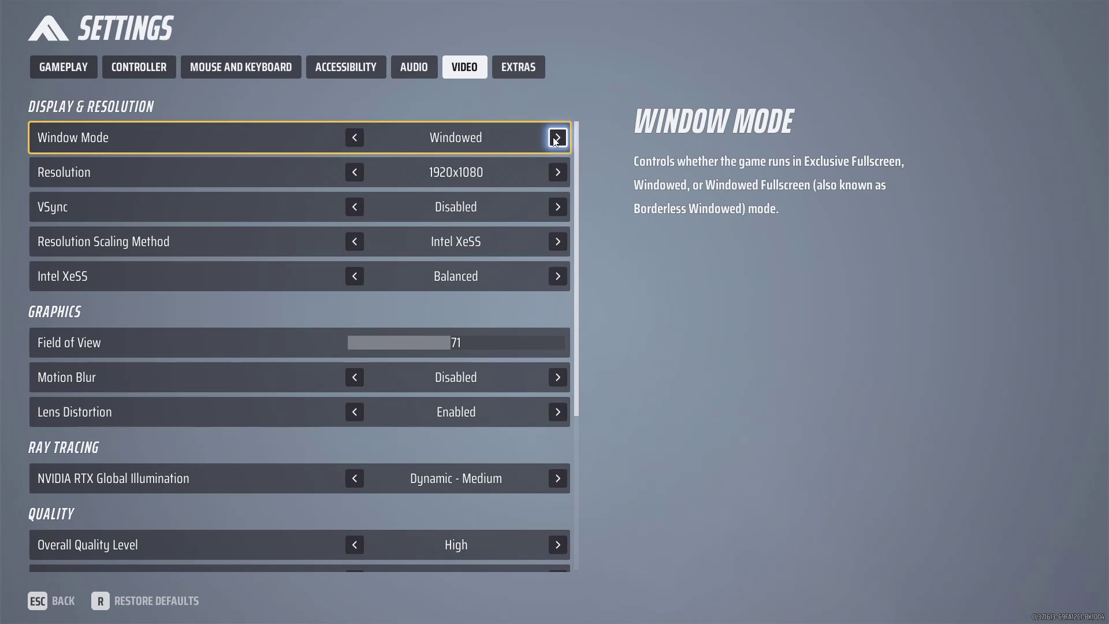
{"action": "left_click", "coordinate": [558, 139]}
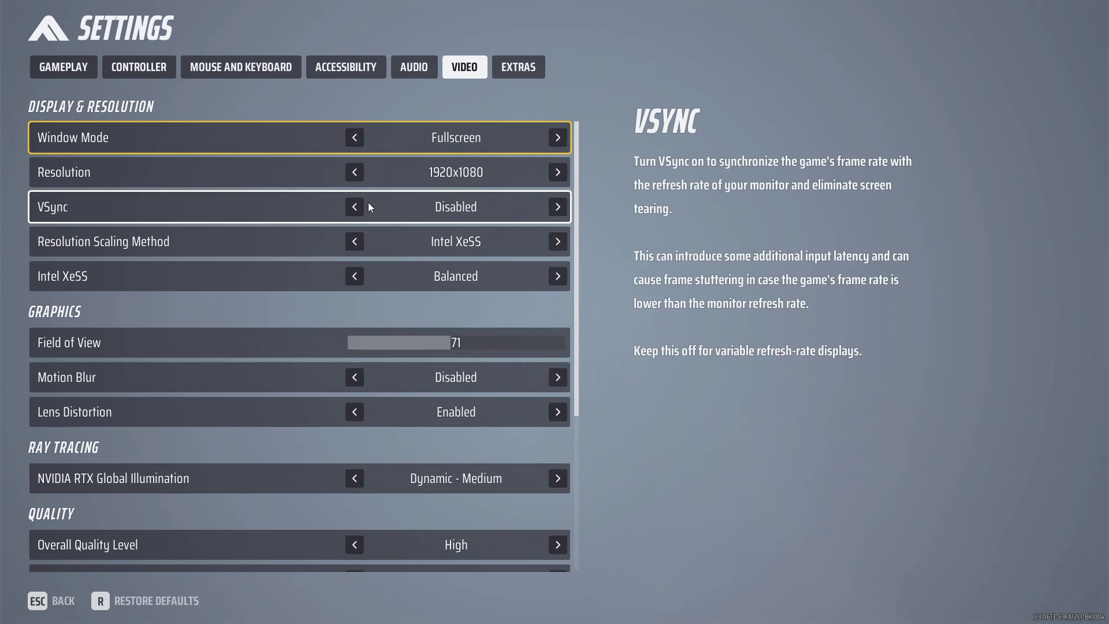
Set NVIDIA RTX Global Illumination to Static in the ray tracing settings
{"action": "scroll", "coordinate": [369, 207], "scroll_direction": "down", "scroll_amount": 1}
{"action": "scroll", "coordinate": [369, 206], "scroll_direction": "down", "scroll_amount": 4}
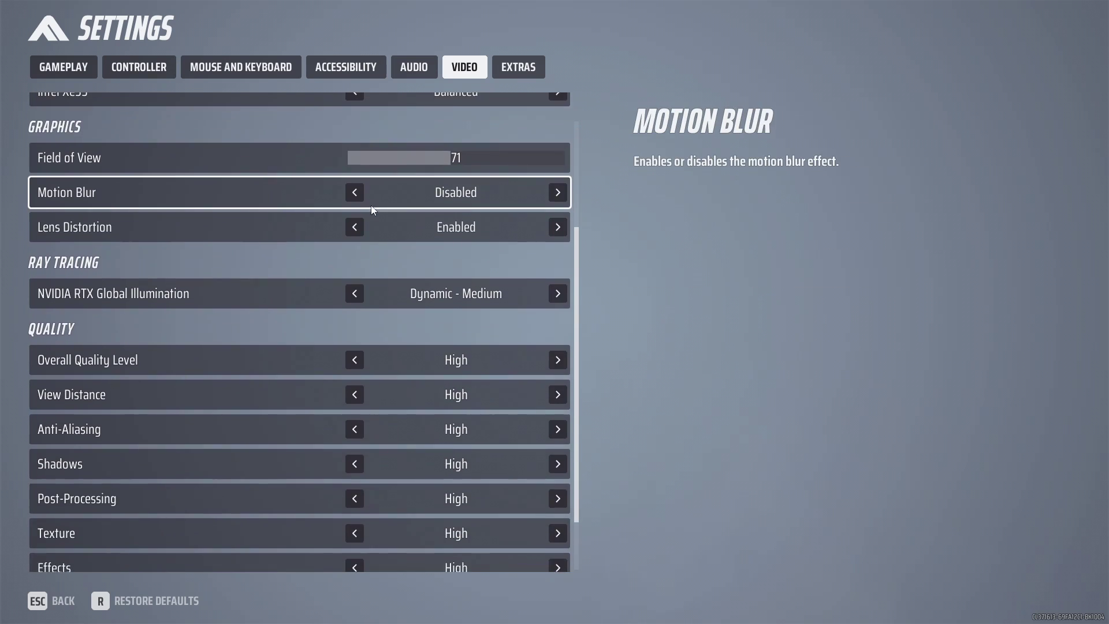
{"action": "left_click", "coordinate": [354, 294]}
{"action": "left_click", "coordinate": [354, 294]}
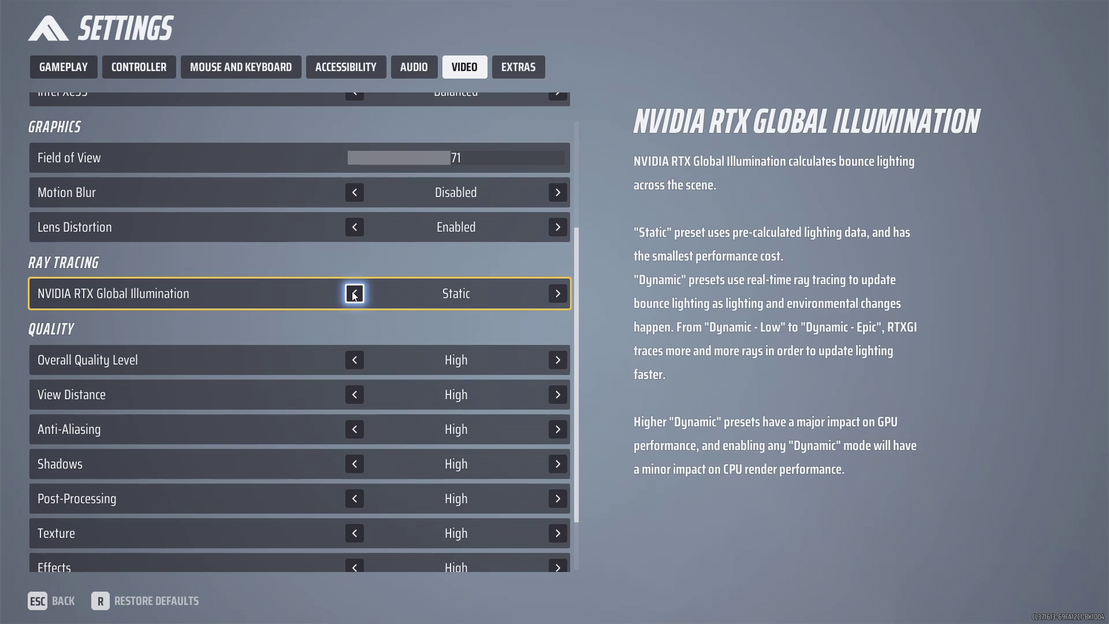
{"action": "left_click", "coordinate": [354, 294]}
{"action": "left_click", "coordinate": [557, 293]}
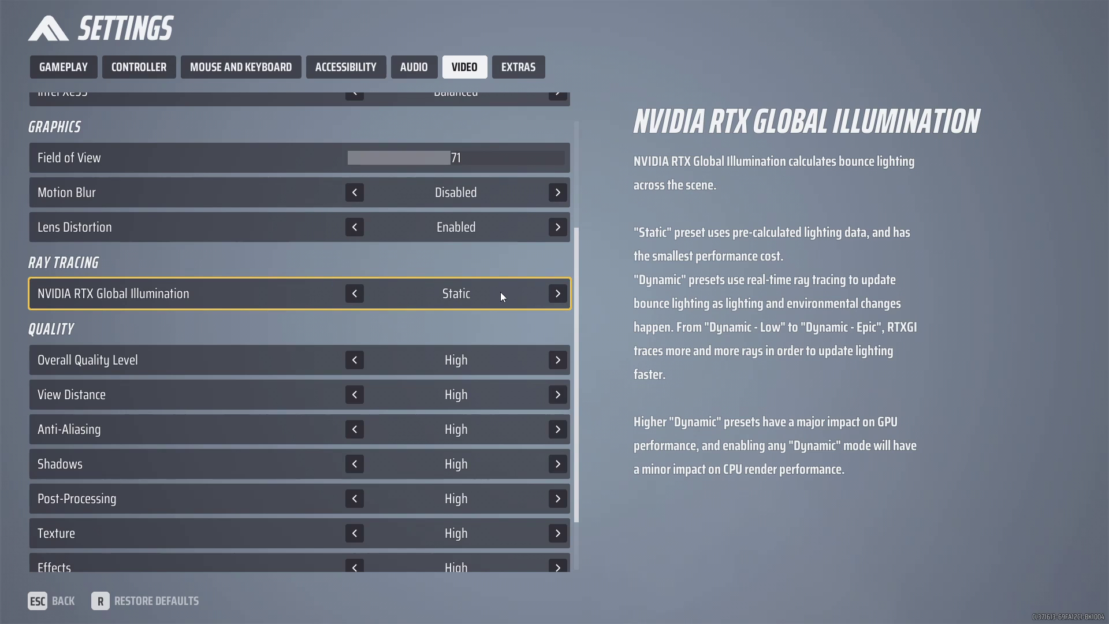
Lower the Overall Quality Level preset to Low and cycle through the other quality presets, including High
{"action": "scroll", "coordinate": [500, 292], "scroll_direction": "down", "scroll_amount": 2}
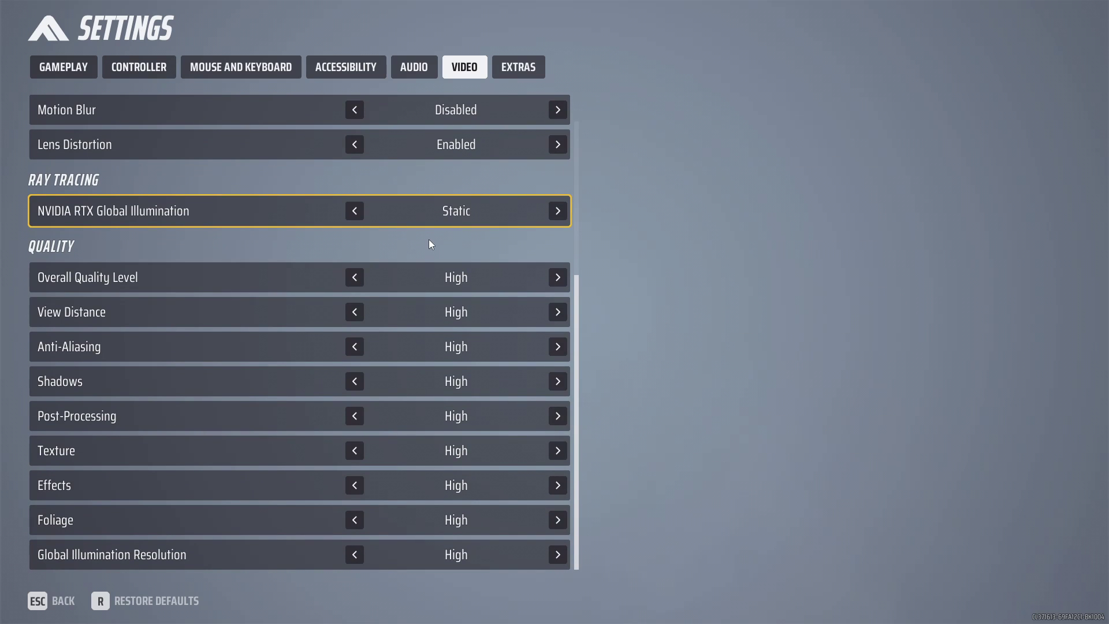
{"action": "left_click", "coordinate": [354, 278]}
{"action": "left_click", "coordinate": [355, 279]}
{"action": "left_click", "coordinate": [355, 280]}
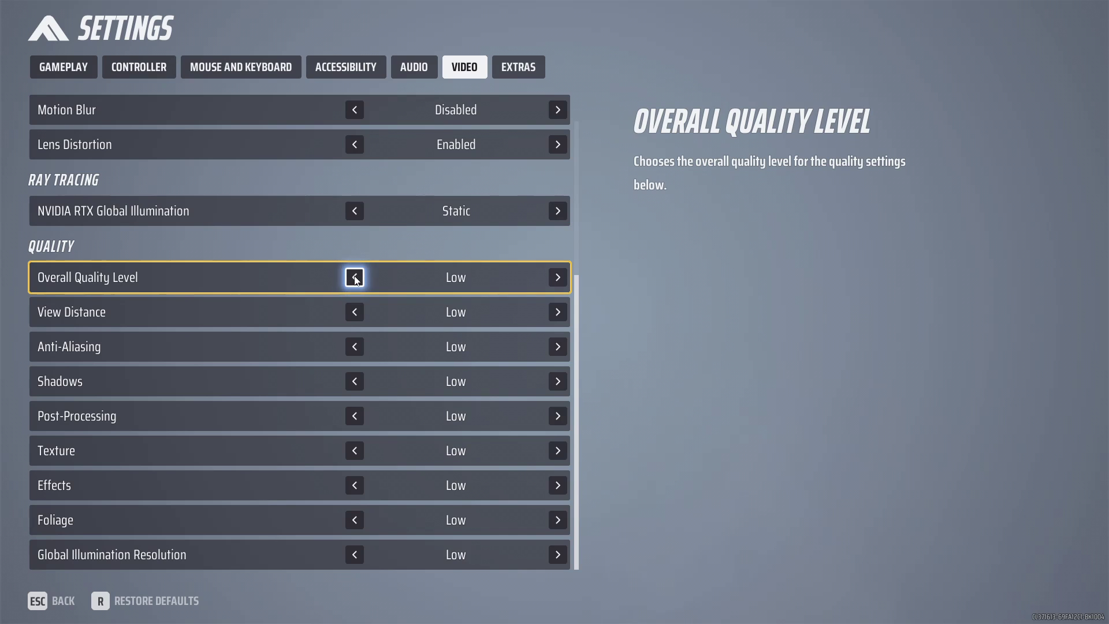
{"action": "left_click", "coordinate": [355, 280]}
{"action": "left_click", "coordinate": [355, 280]}
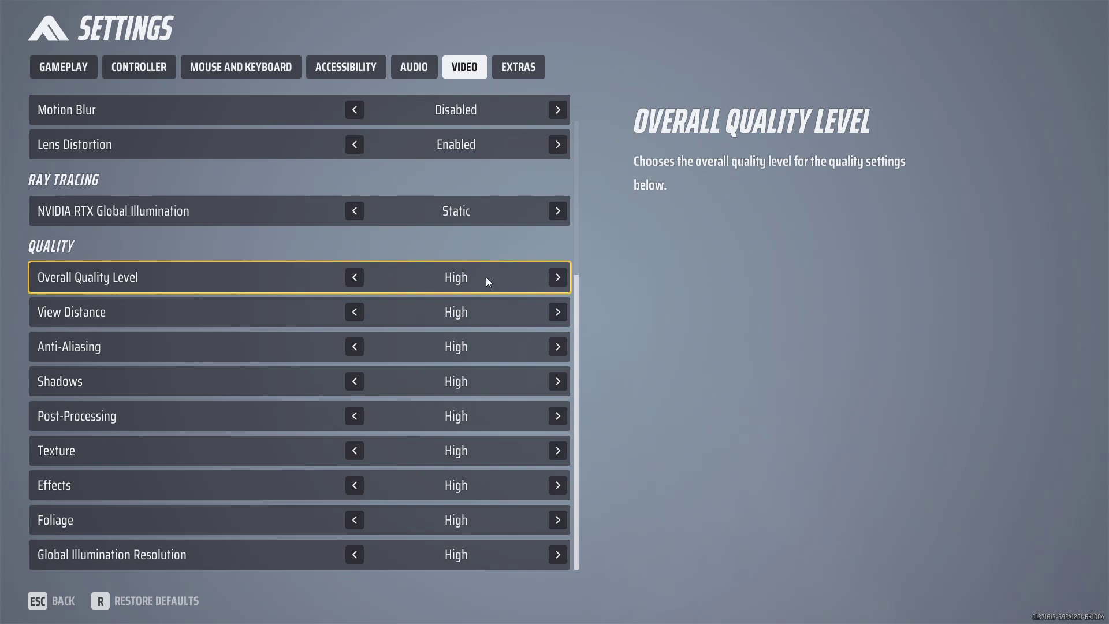
{"action": "left_click", "coordinate": [558, 280]}
{"action": "left_click", "coordinate": [558, 279]}
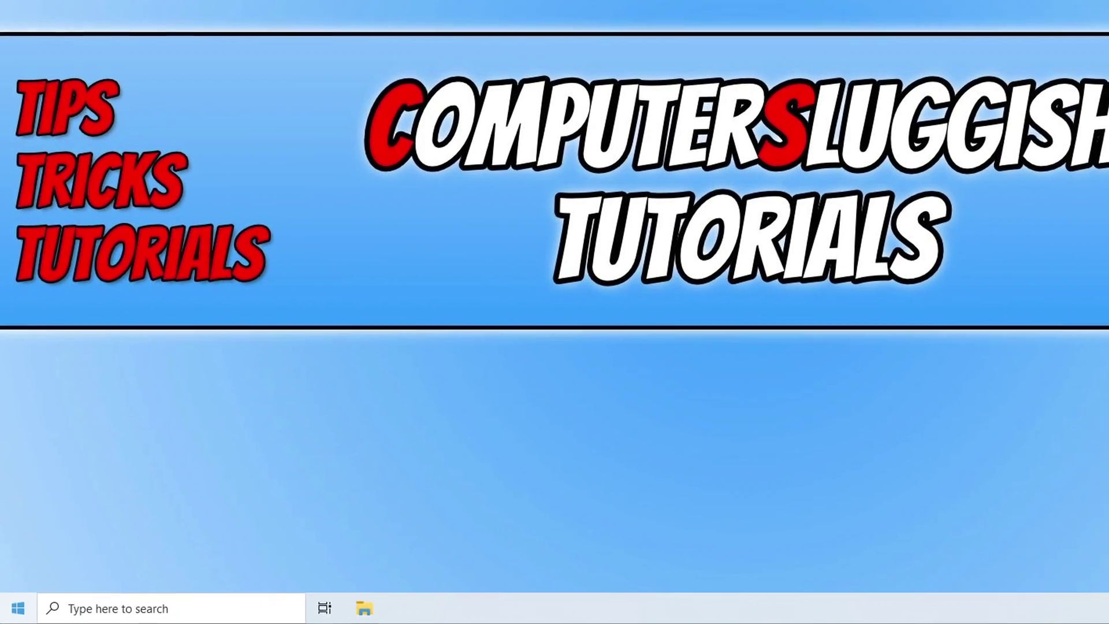
Switch to the Windows desktop and open the Update & Security section of Windows Settings
{"action": "key", "text": "super+x"}
{"action": "left_click", "coordinate": [73, 472]}
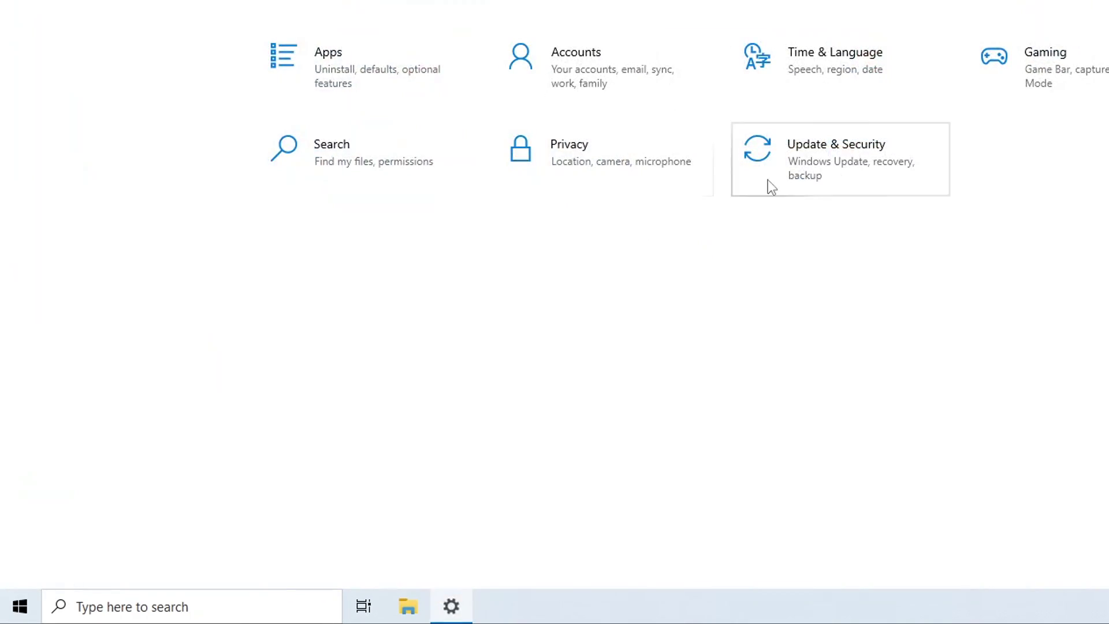
{"action": "left_click", "coordinate": [768, 179]}
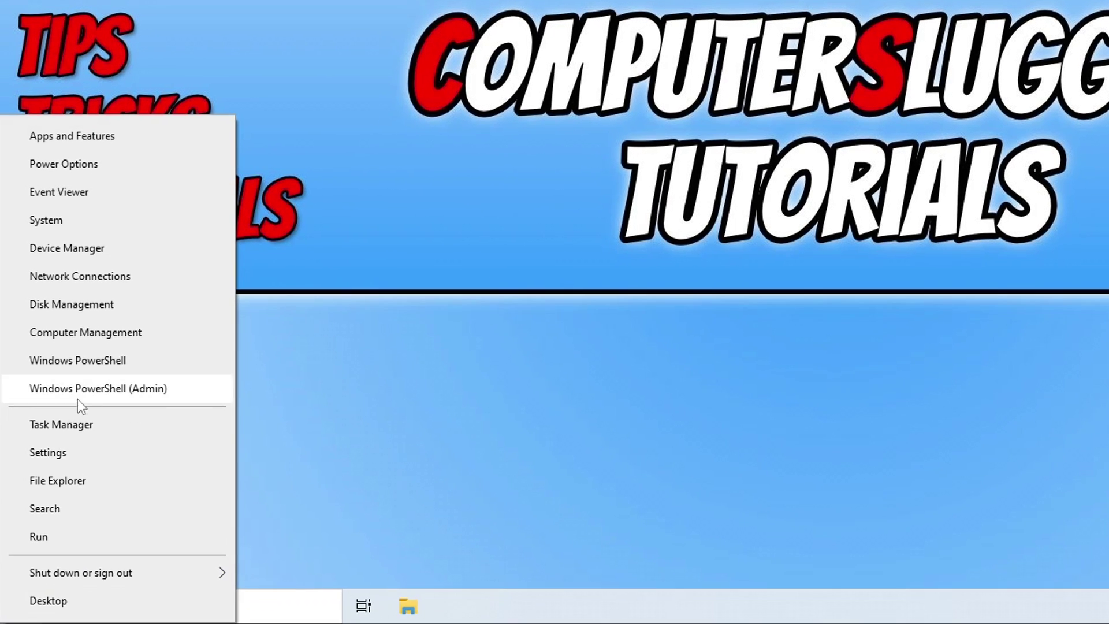
Open Device Manager, expand the display adapters and select the AMD Radeon RX 6750 XT
{"action": "left_click", "coordinate": [67, 248]}
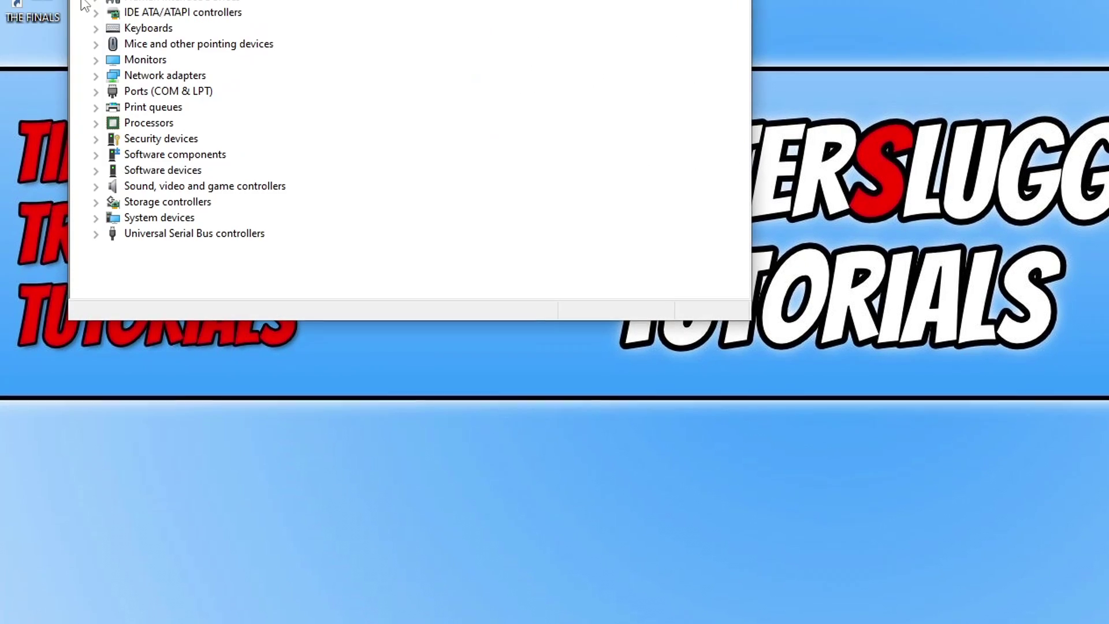
{"action": "left_click", "coordinate": [96, 183]}
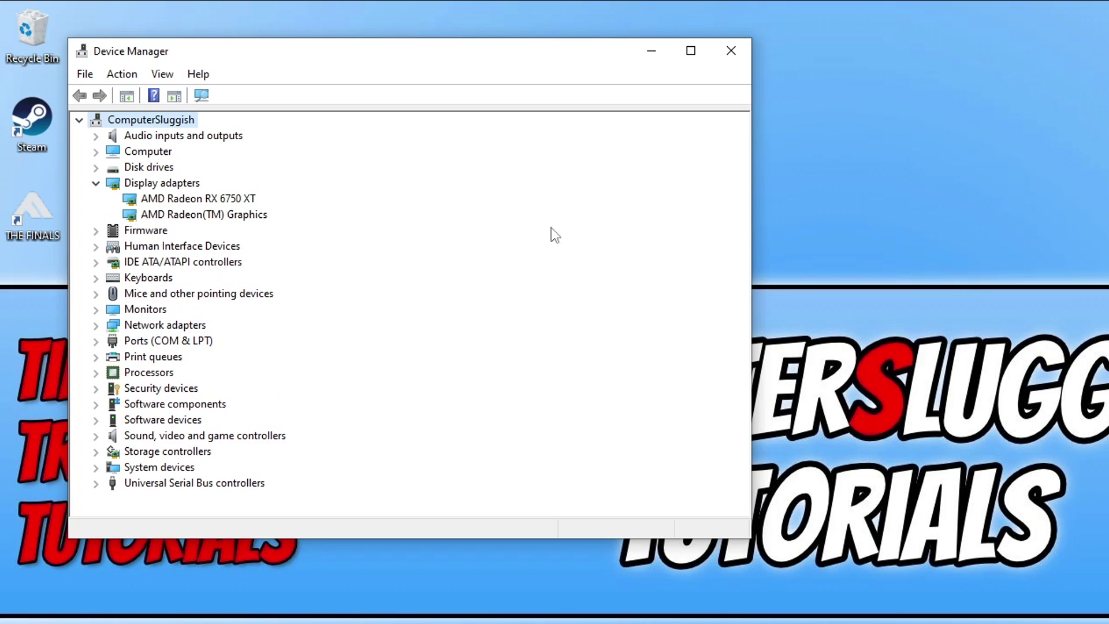
{"action": "left_click", "coordinate": [231, 199]}
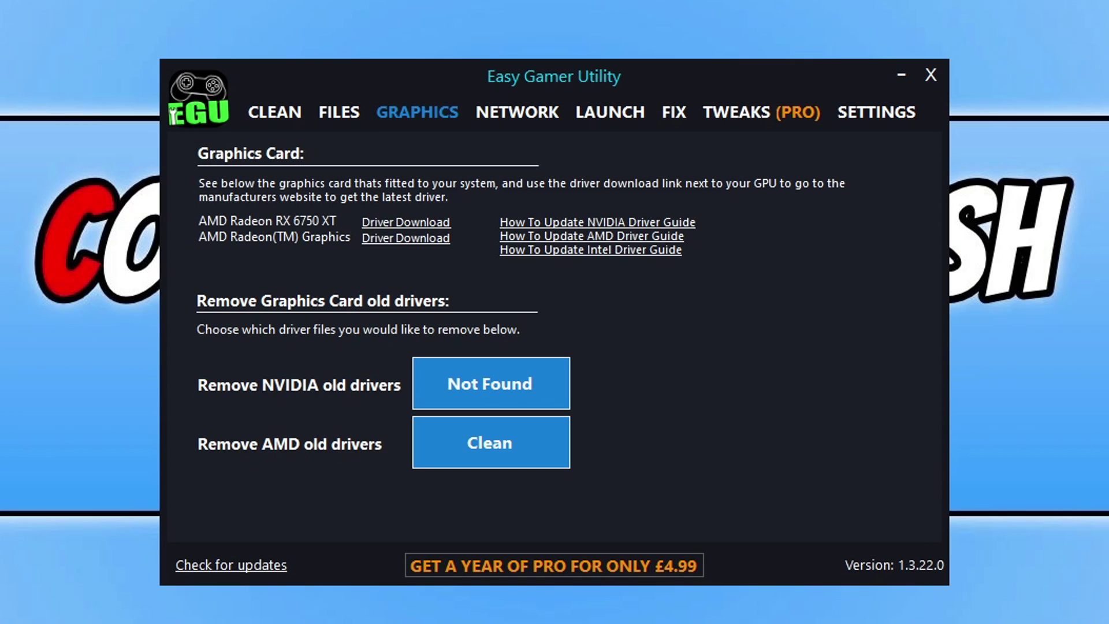
Switch to Easy Gamer Utility's cleaning options, request clearing the Steam cache files and cancel the deletion
{"action": "left_click", "coordinate": [286, 117]}
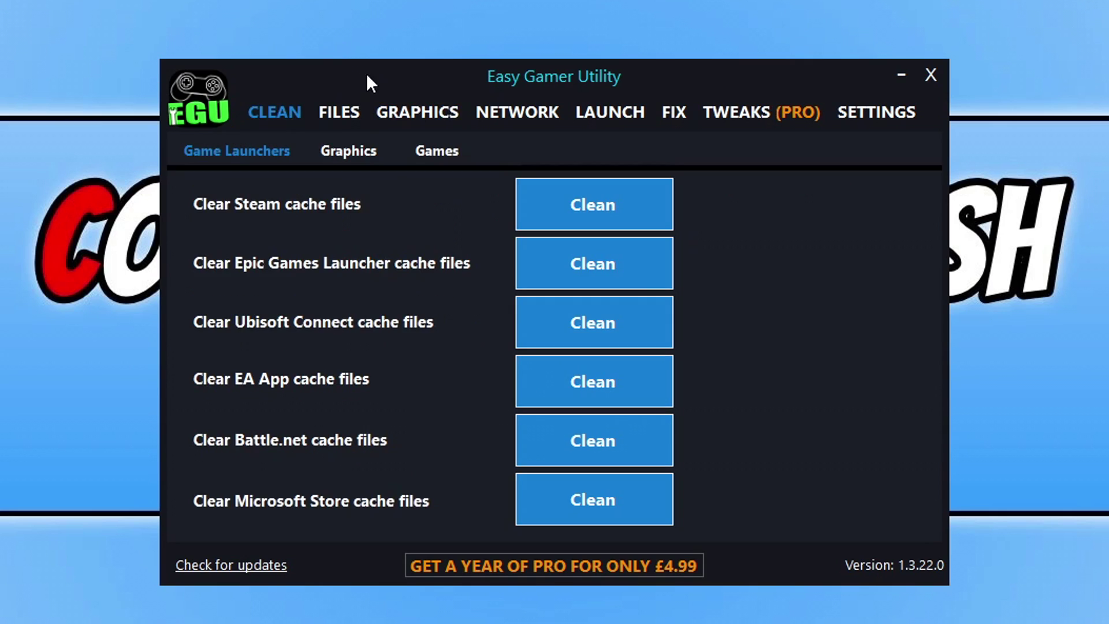
{"action": "left_click", "coordinate": [618, 206]}
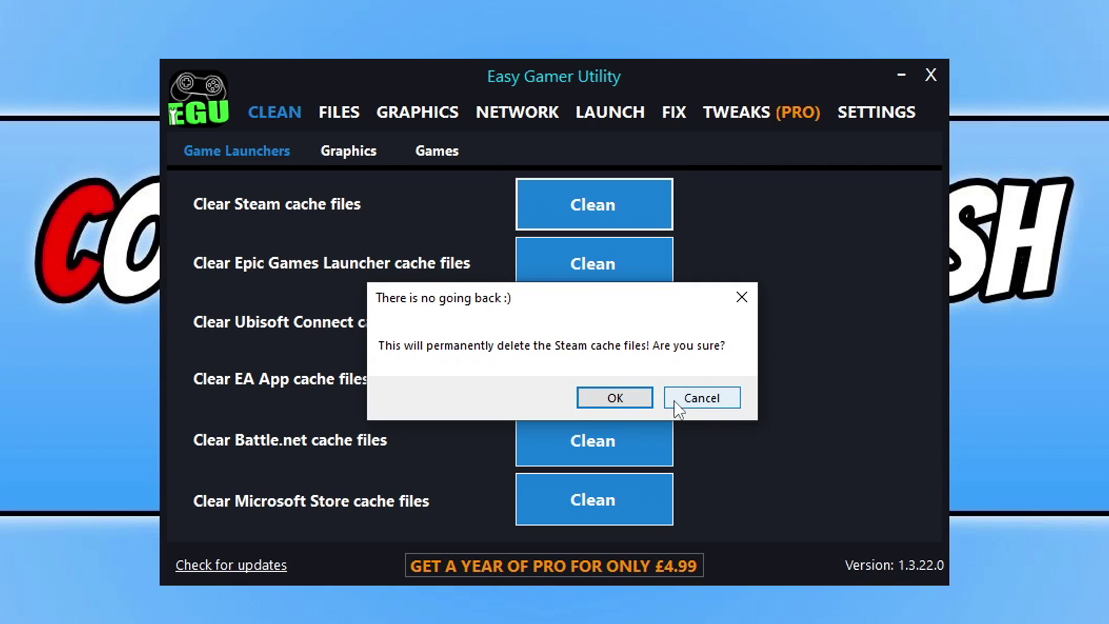
{"action": "left_click", "coordinate": [708, 399]}
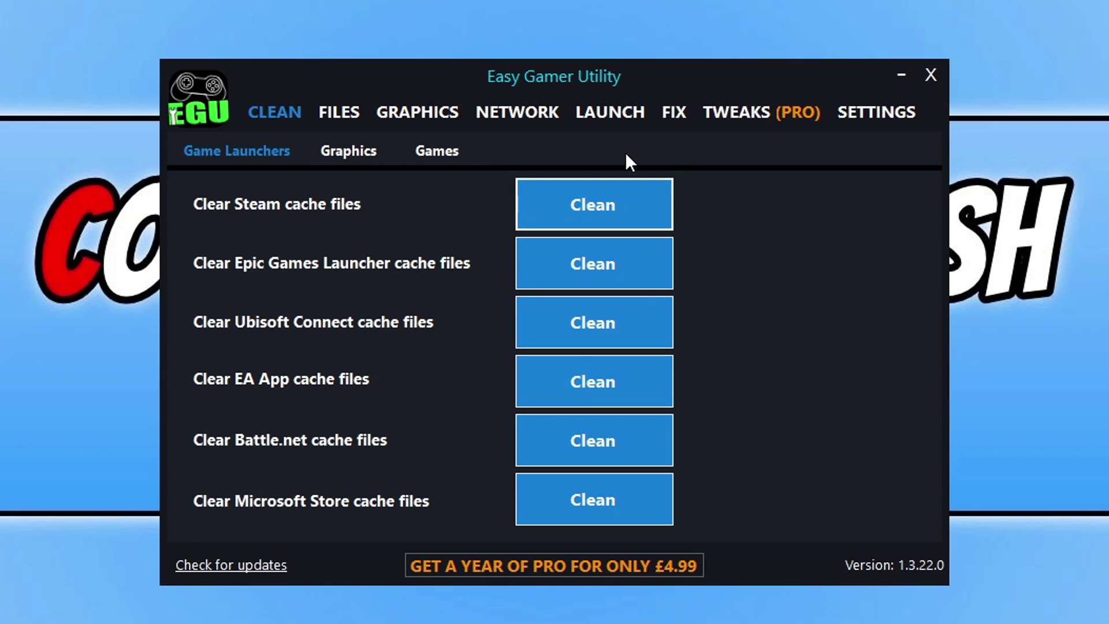
Clear the AMD cache files and the DirectX Shader cache files, closing the deletion log after each
{"action": "left_click", "coordinate": [337, 165]}
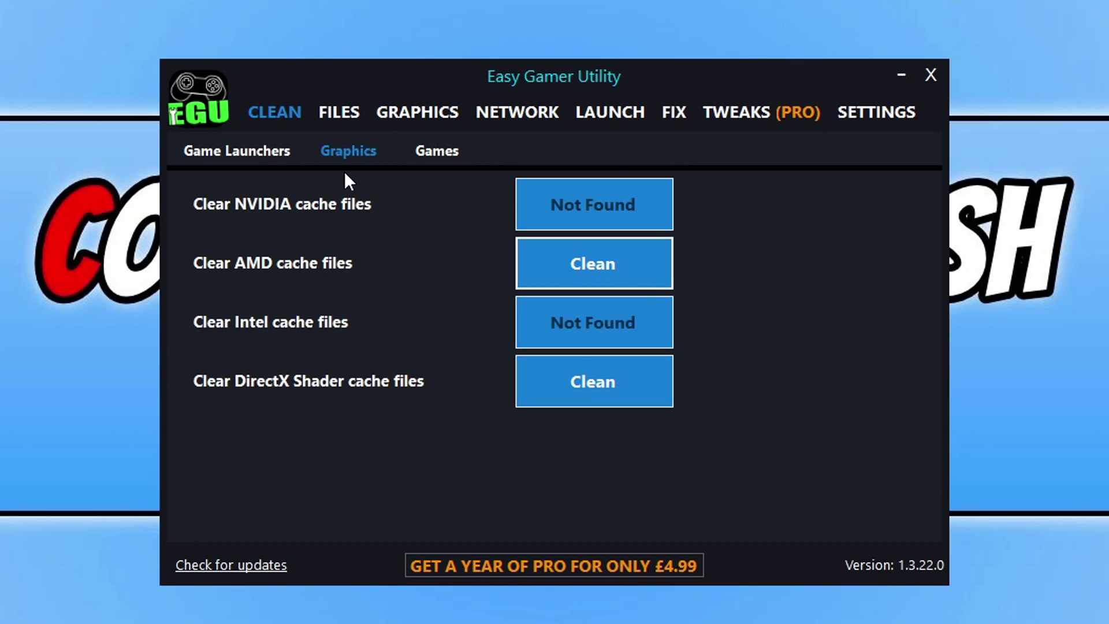
{"action": "left_click", "coordinate": [617, 263]}
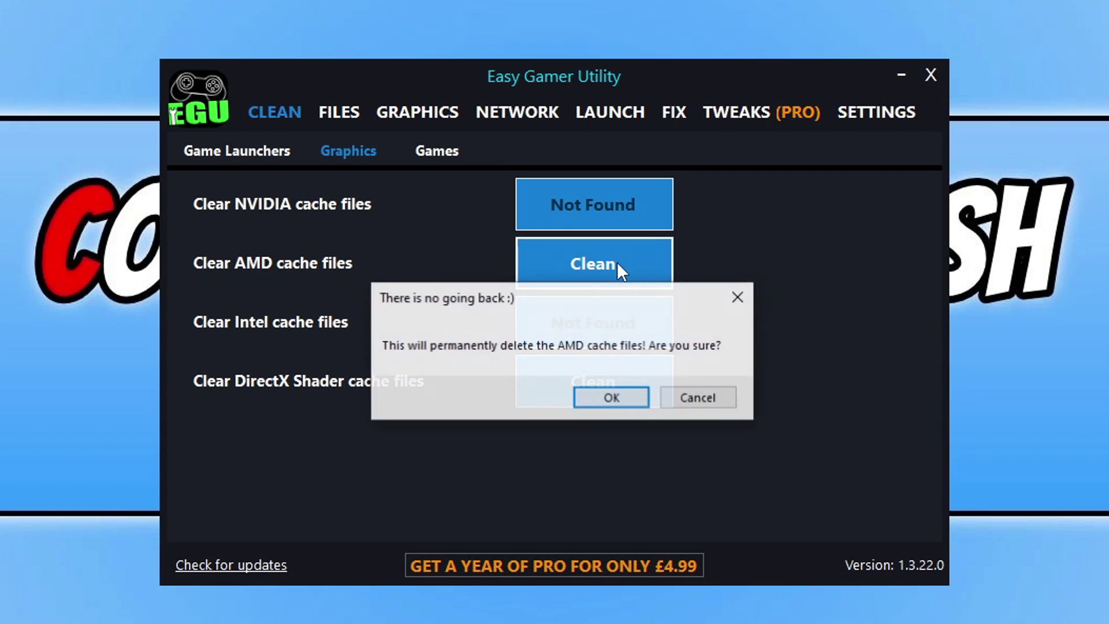
{"action": "left_click", "coordinate": [622, 394]}
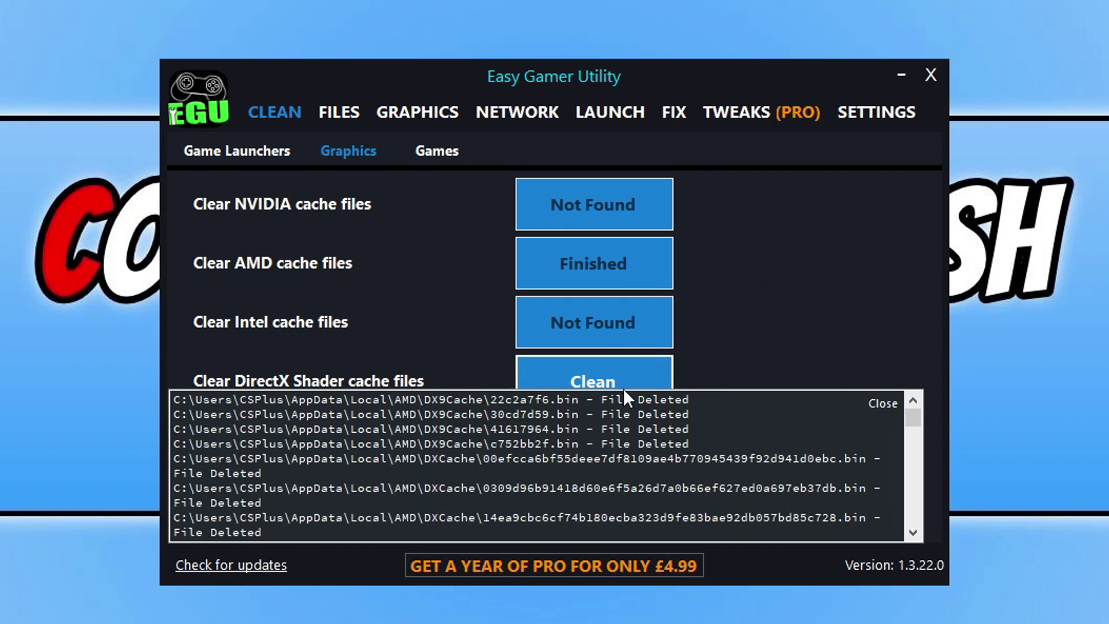
{"action": "left_click", "coordinate": [890, 403]}
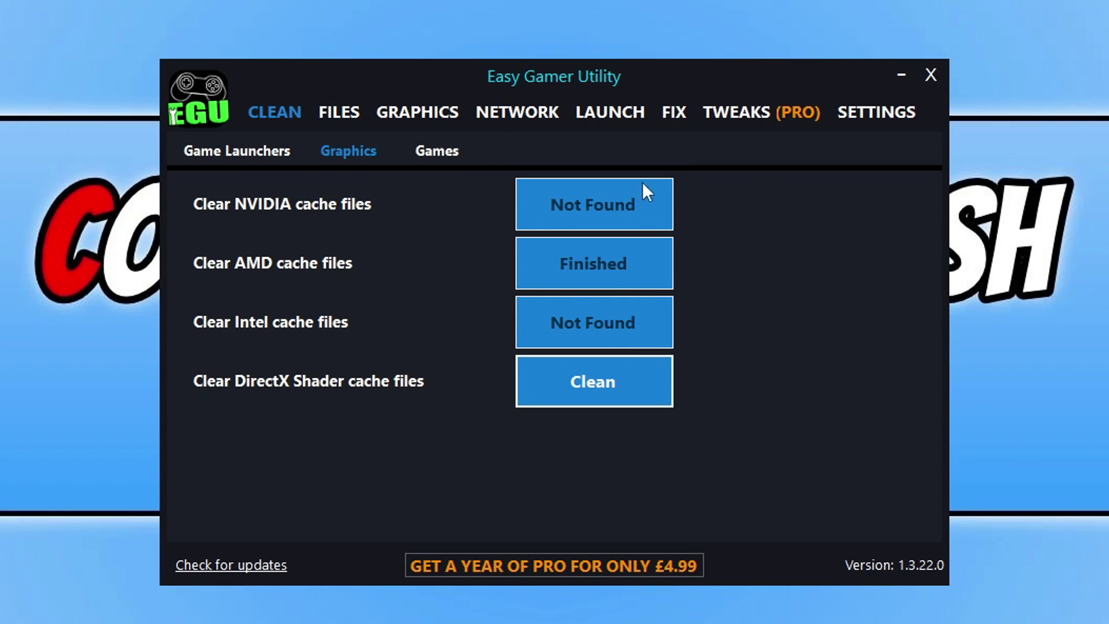
{"action": "left_click", "coordinate": [563, 388]}
{"action": "left_click", "coordinate": [621, 403]}
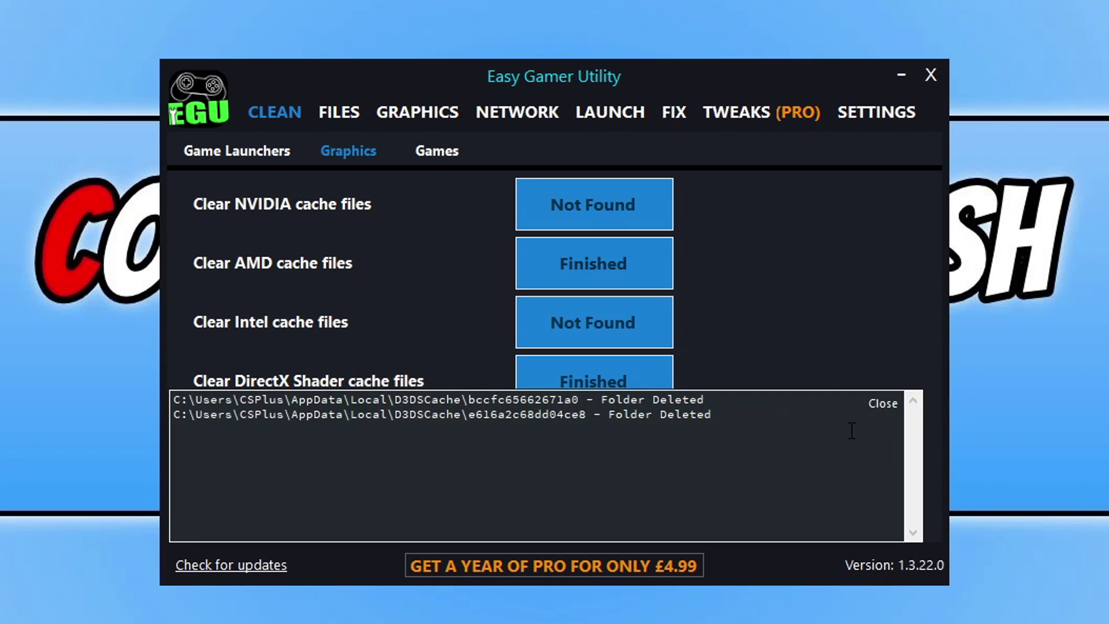
{"action": "left_click", "coordinate": [881, 405]}
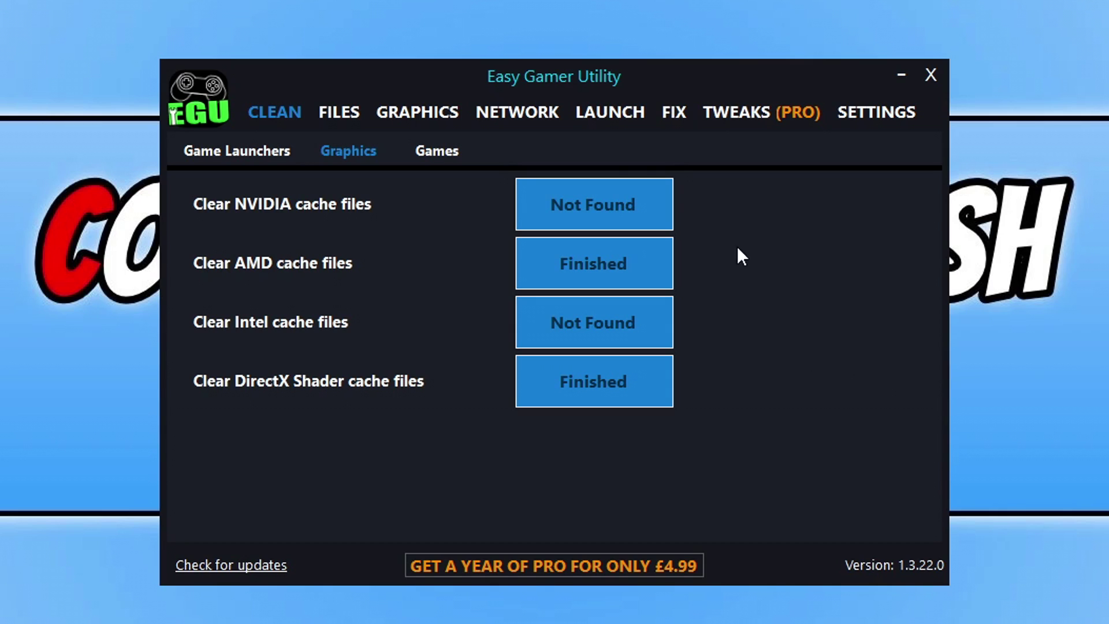
Clear the DNS cache files with the network troubleshooting options
{"action": "left_click", "coordinate": [527, 113]}
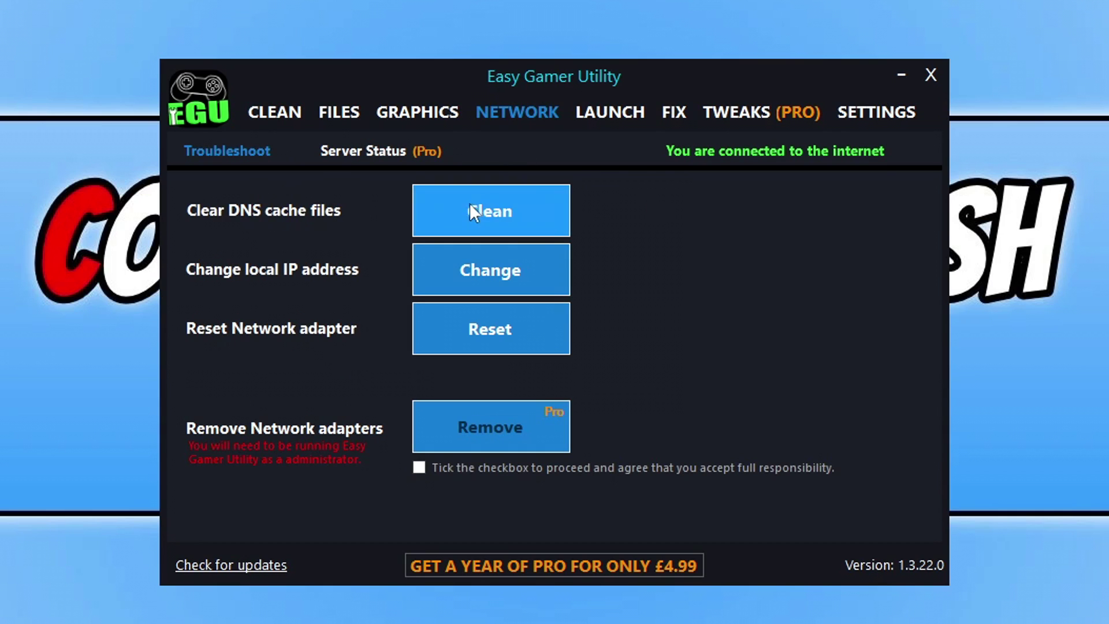
{"action": "left_click", "coordinate": [514, 217]}
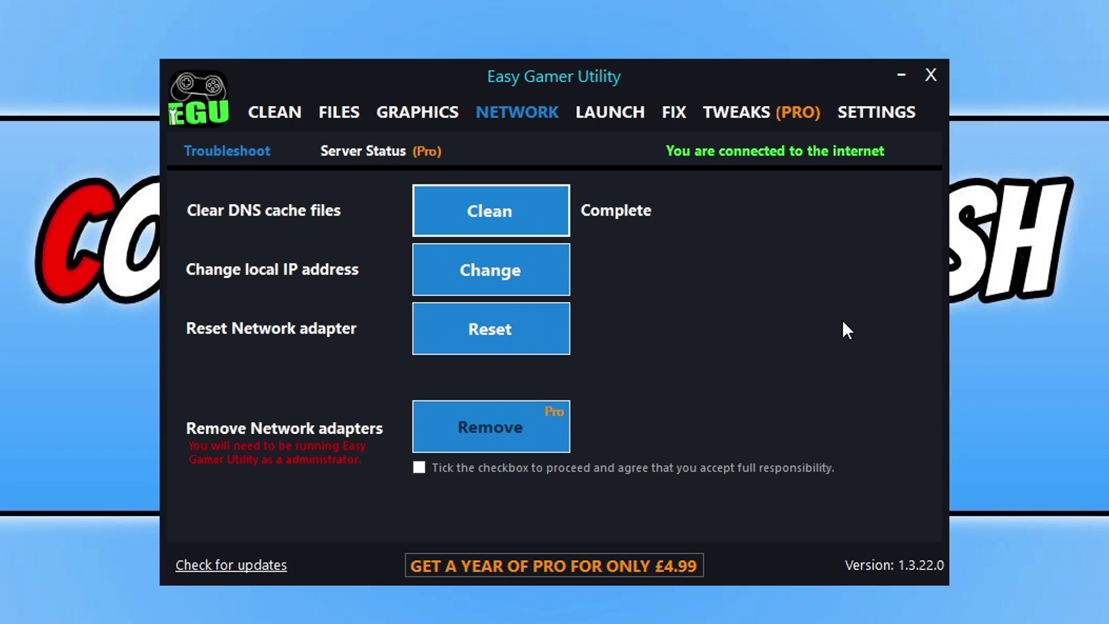
In the custom game fixing options, load Discovery.exe from Steam's The Finals folder and choose the launcher the game uses
{"action": "left_click", "coordinate": [681, 122]}
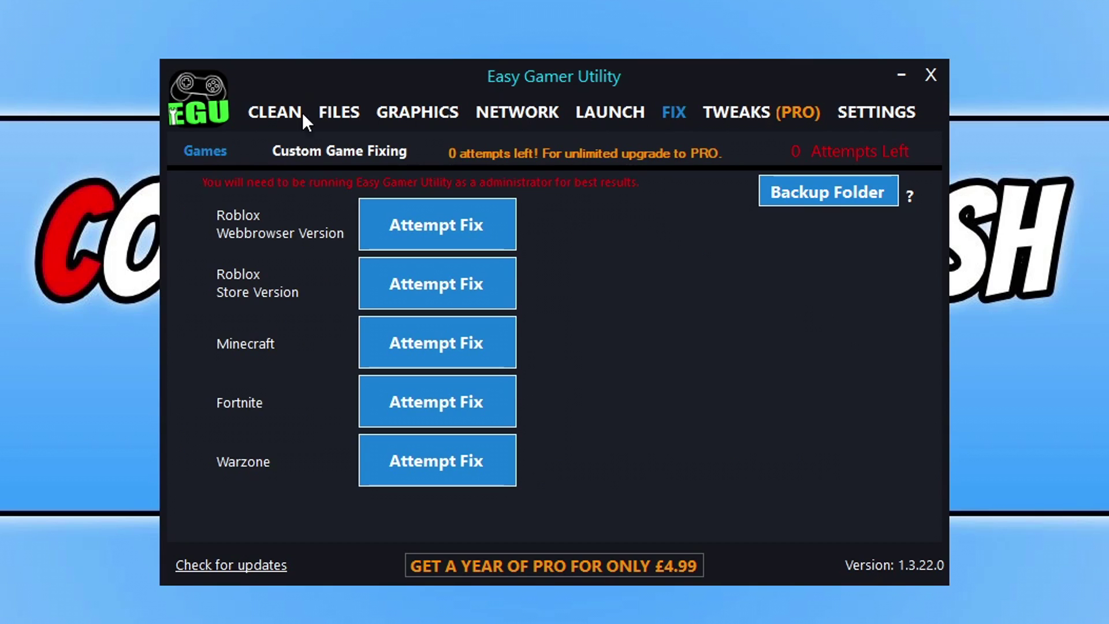
{"action": "left_click", "coordinate": [289, 150]}
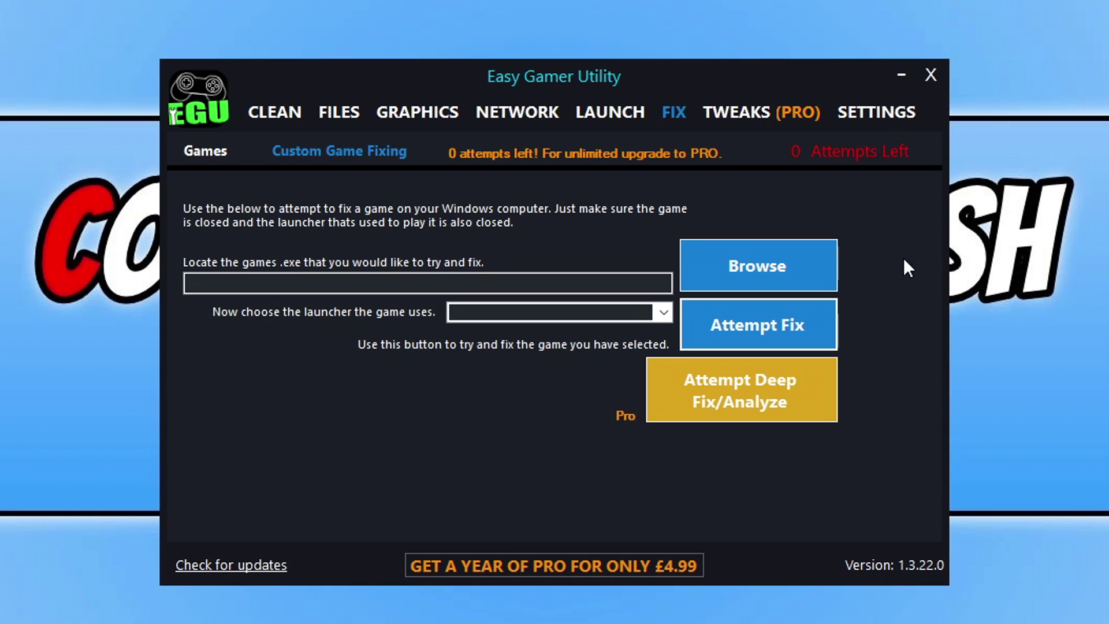
{"action": "left_click", "coordinate": [797, 254]}
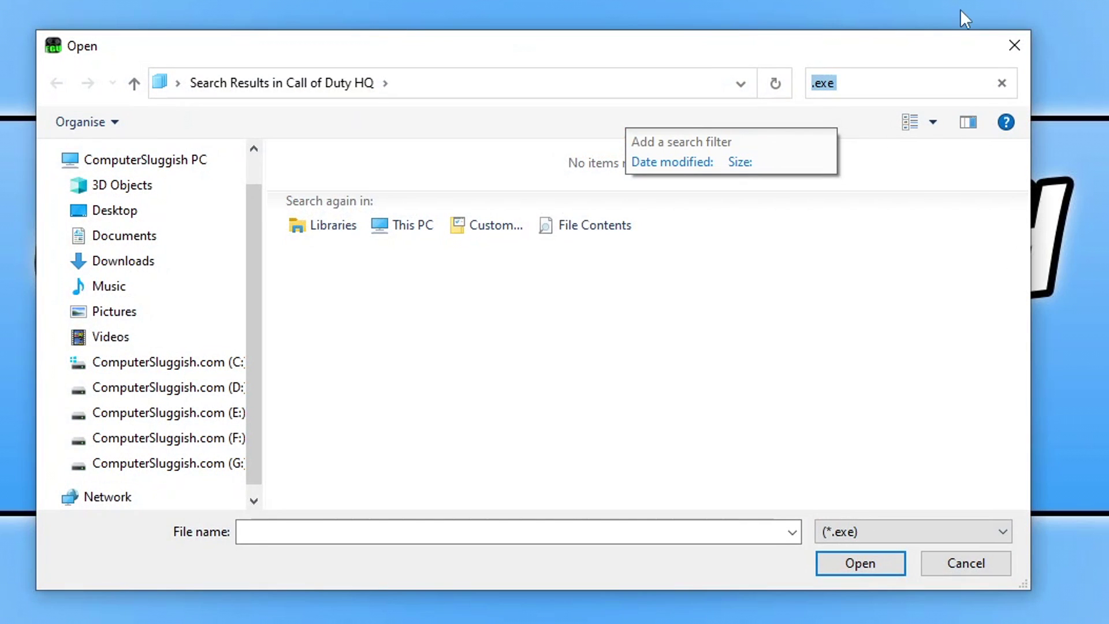
{"action": "left_click_drag", "start_coordinate": [344, 57], "coordinate": [367, 46]}
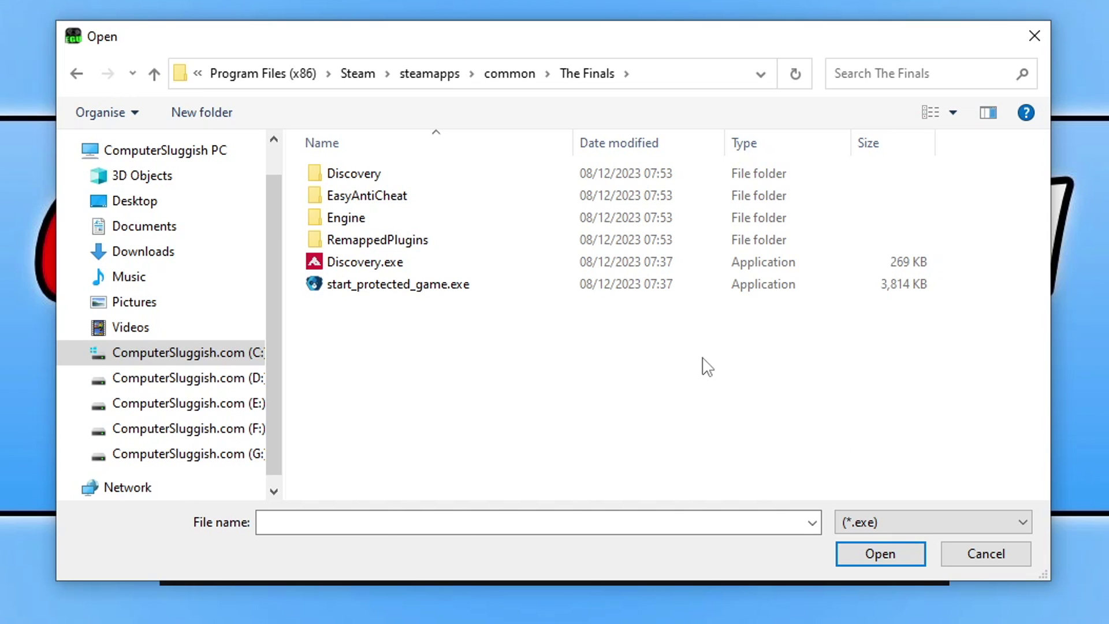
{"action": "left_click", "coordinate": [407, 261]}
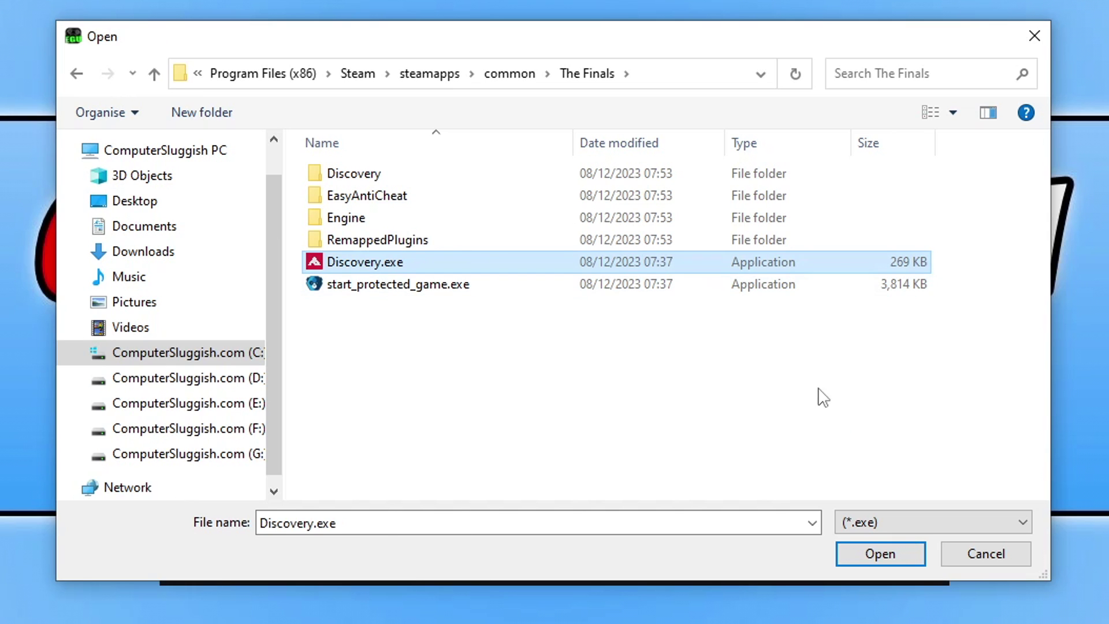
{"action": "left_click", "coordinate": [854, 552]}
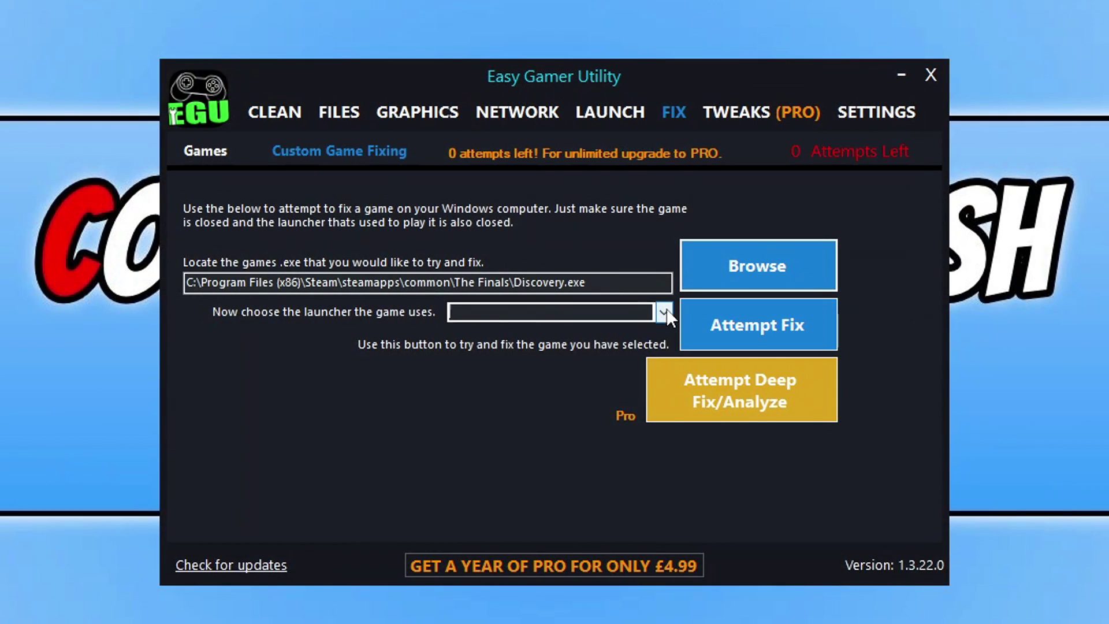
{"action": "left_click", "coordinate": [491, 312]}
{"action": "left_click", "coordinate": [483, 332]}
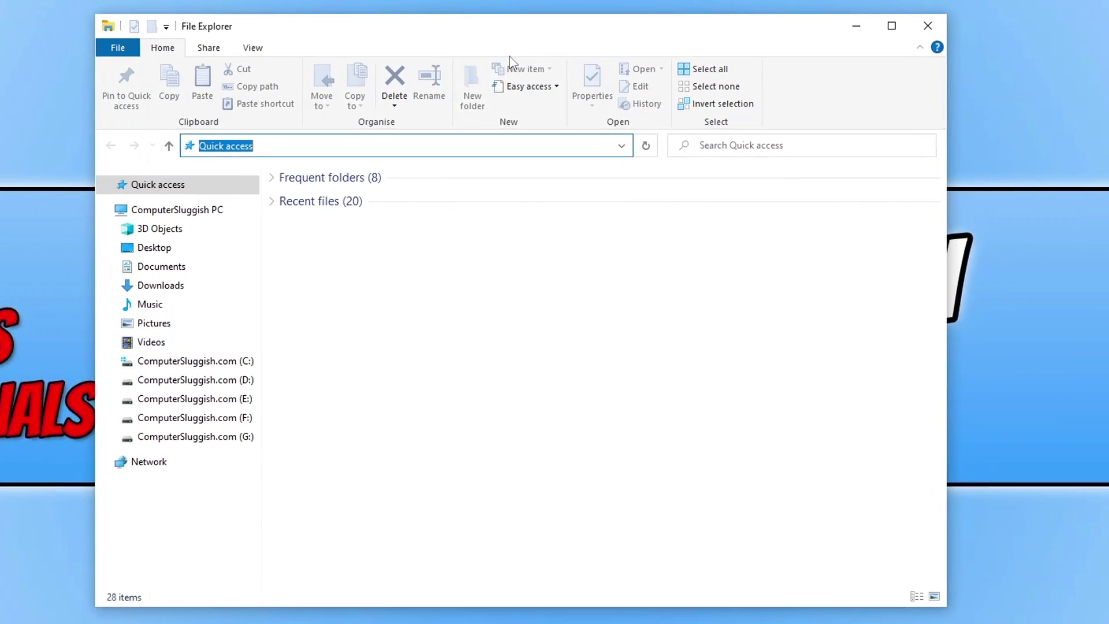
Go to the %localappdata% folder in File Explorer
{"action": "type", "text": "%"}
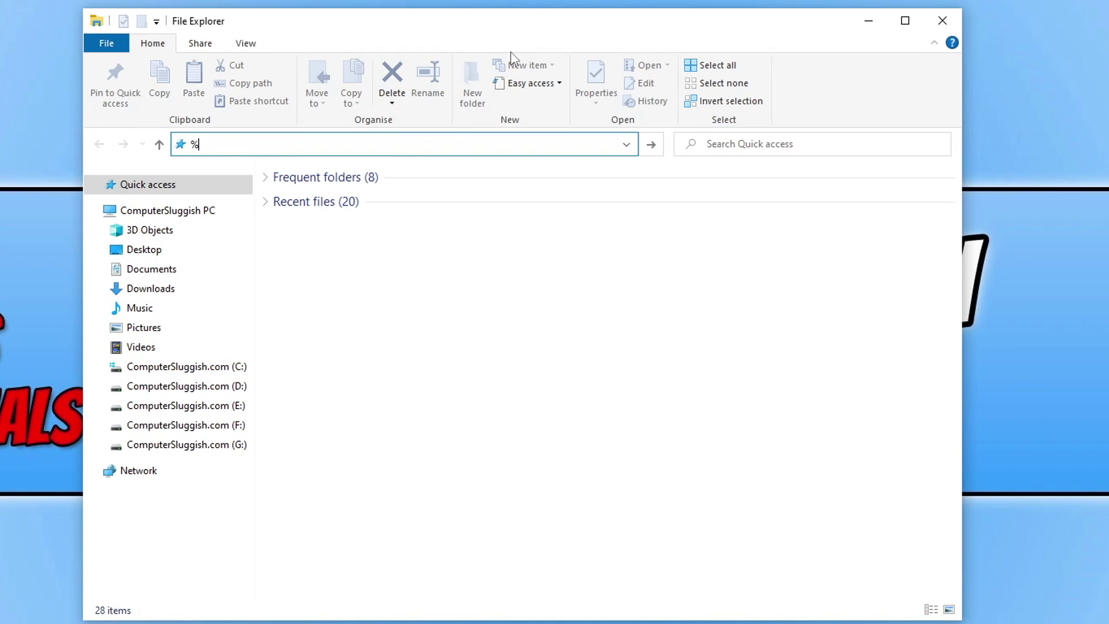
{"action": "type", "text": "localappdata%"}
{"action": "key", "text": "Return"}
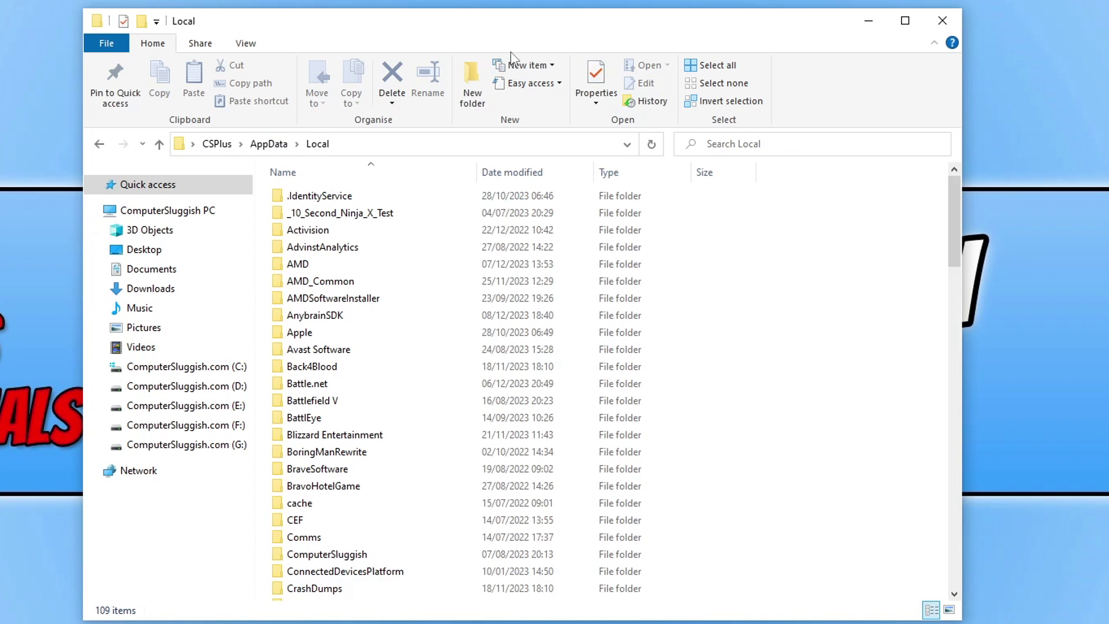
Rename the Discovery folder in the Local app data folder to DiscoveryCS
{"action": "scroll", "coordinate": [582, 358], "scroll_direction": "down", "scroll_amount": 3}
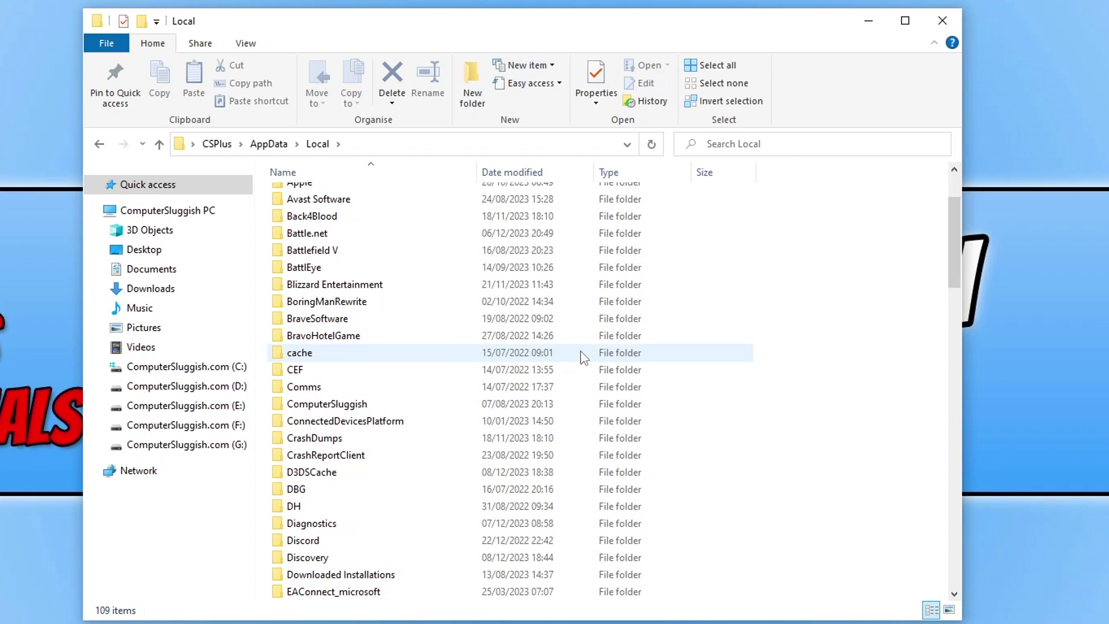
{"action": "scroll", "coordinate": [582, 358], "scroll_direction": "down", "scroll_amount": 1}
{"action": "left_click", "coordinate": [323, 508]}
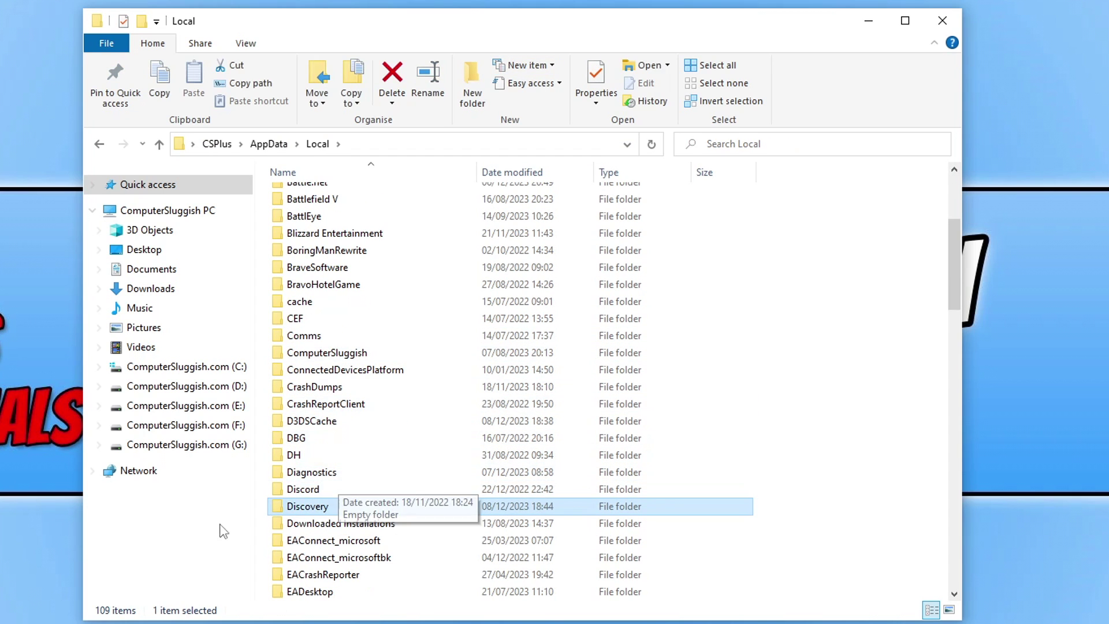
{"action": "right_click", "coordinate": [330, 507]}
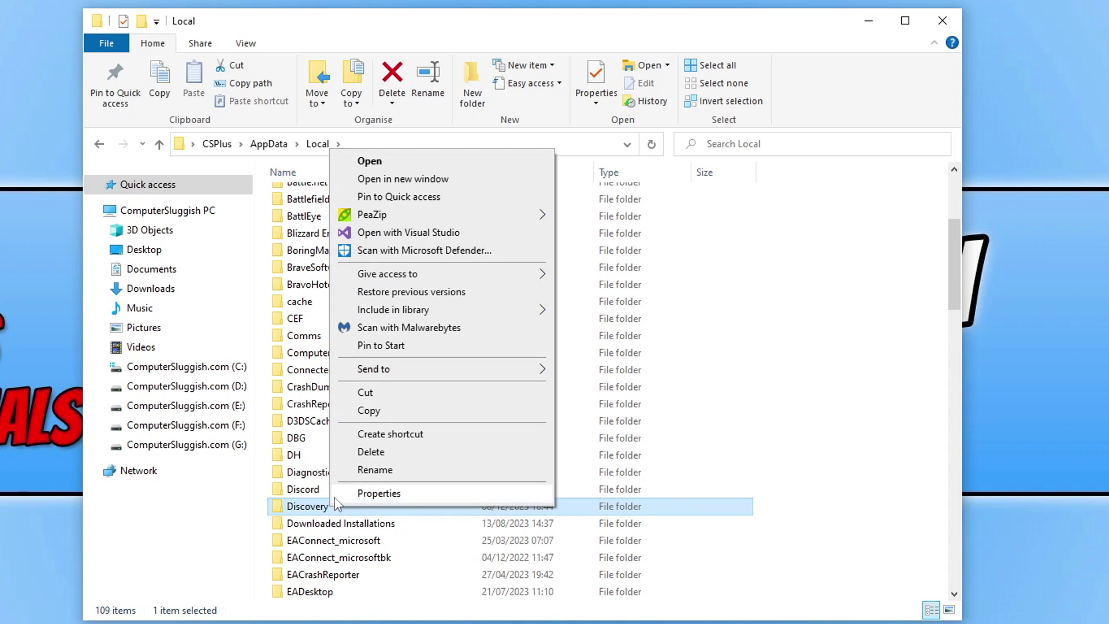
{"action": "left_click", "coordinate": [366, 470]}
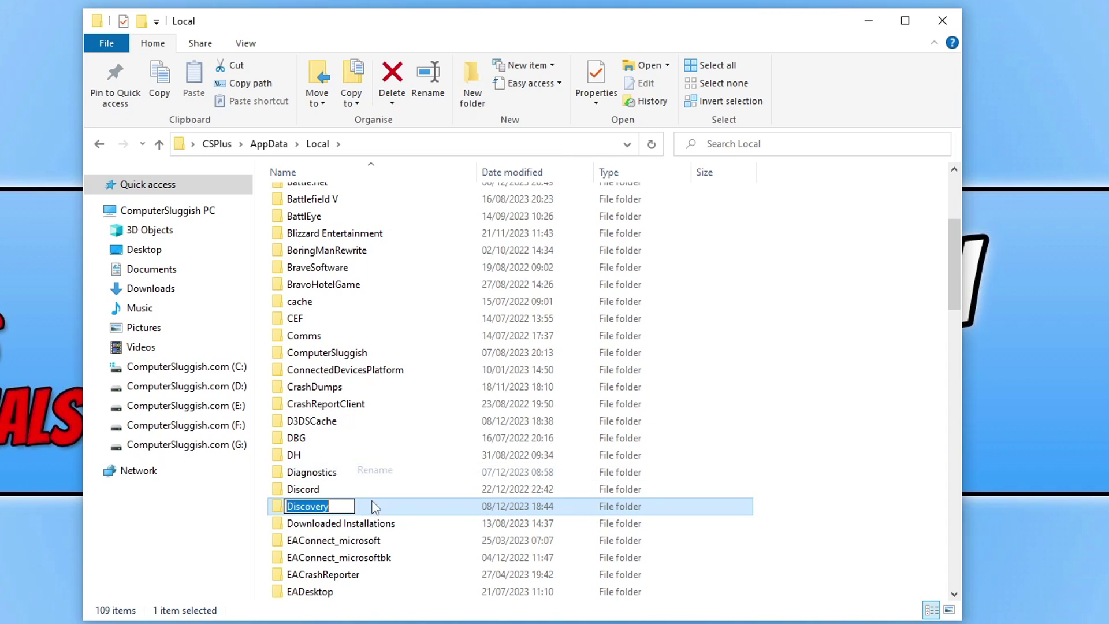
{"action": "type", "text": "CS"}
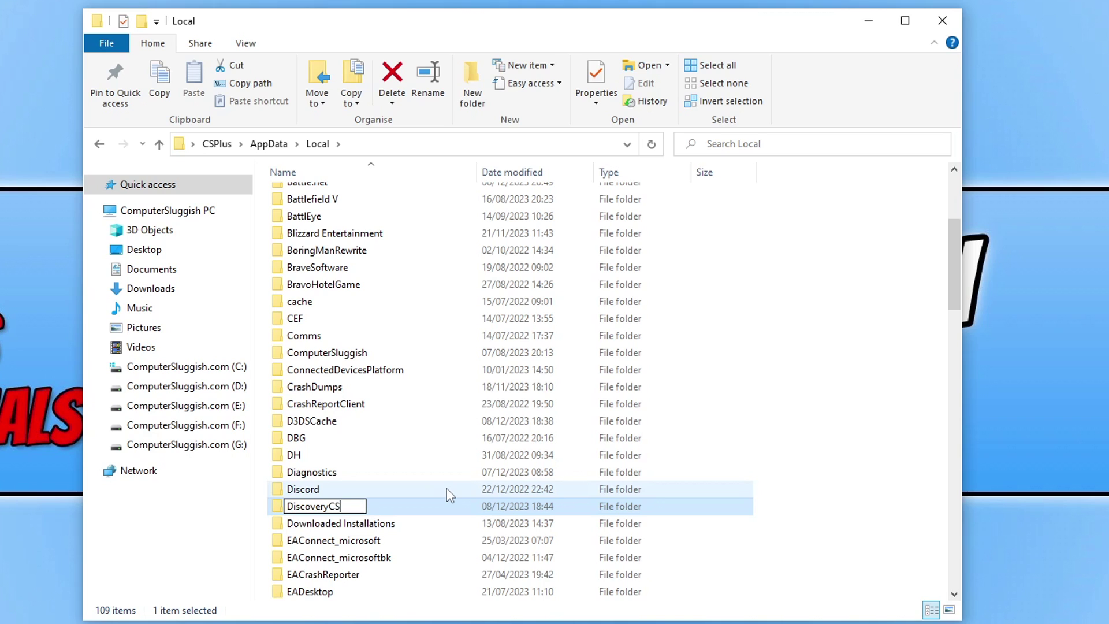
{"action": "key", "text": "Return"}
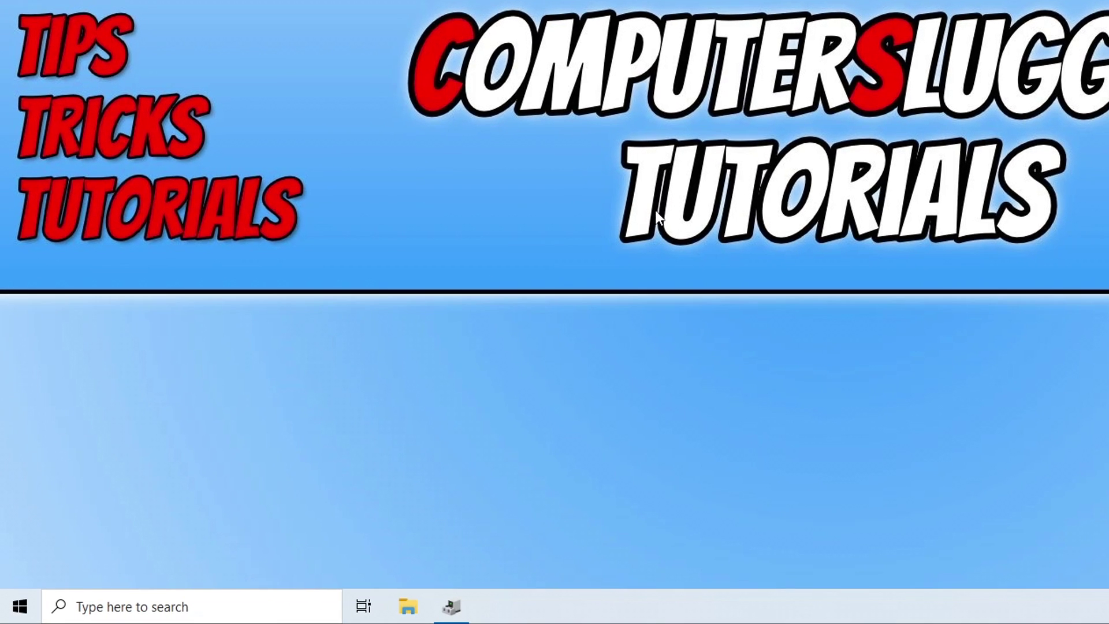
Open Task Manager, show the list of users and select the signed-in user account
{"action": "right_click", "coordinate": [19, 607]}
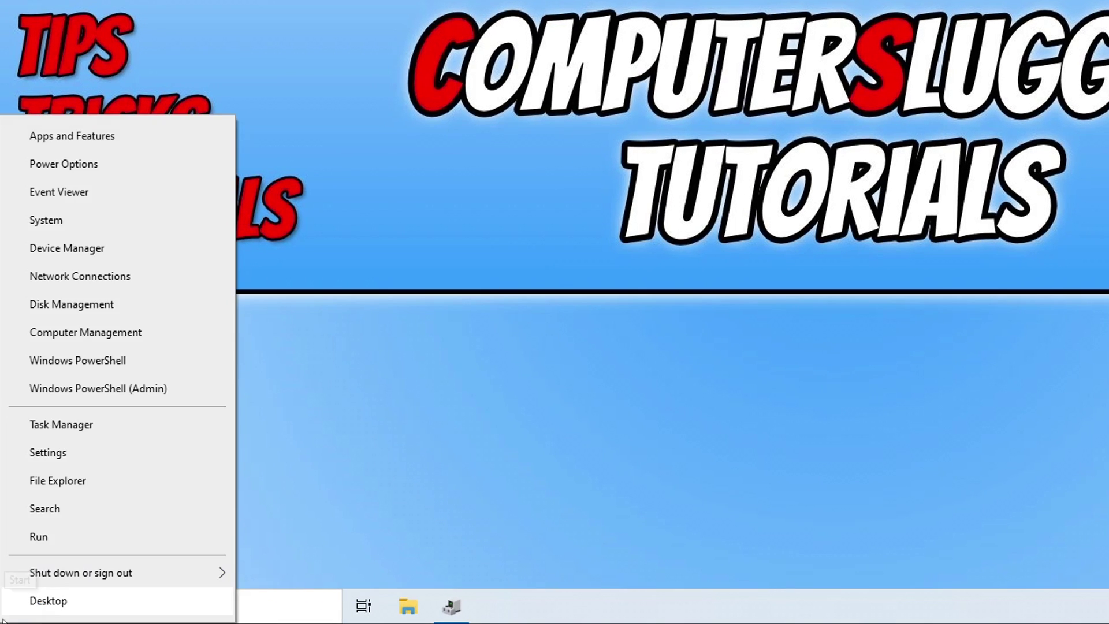
{"action": "left_click", "coordinate": [57, 424]}
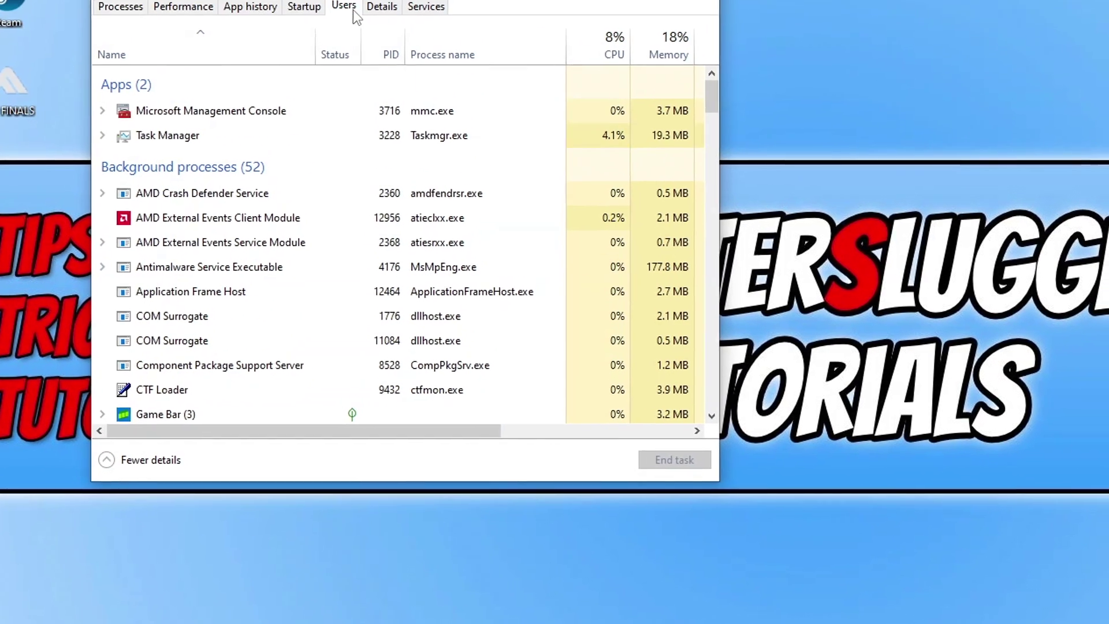
{"action": "left_click", "coordinate": [344, 82]}
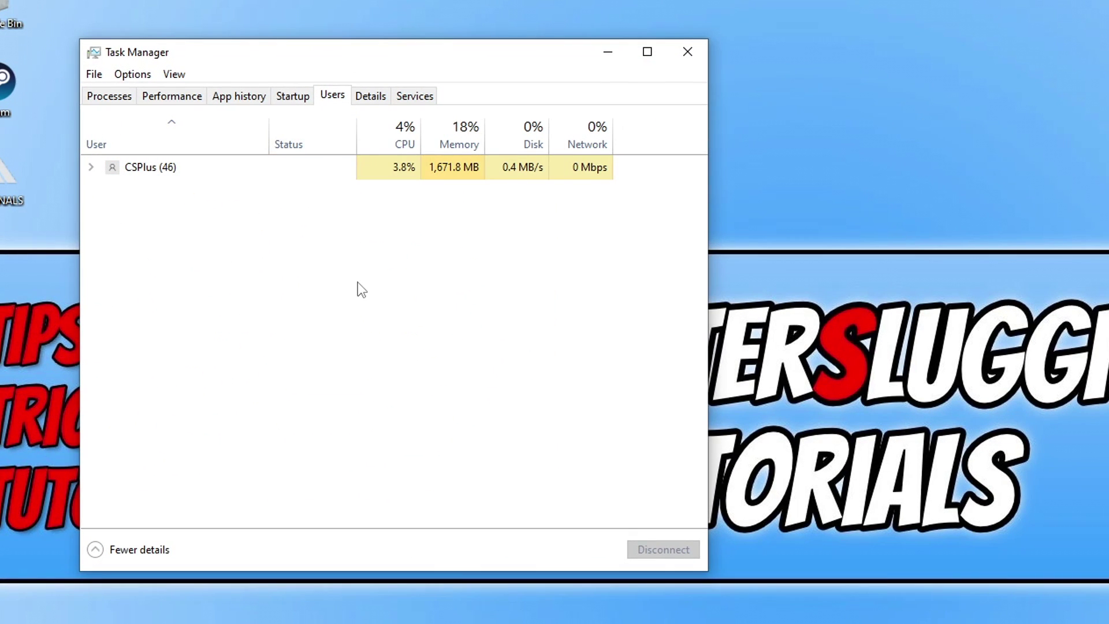
{"action": "left_click", "coordinate": [220, 172]}
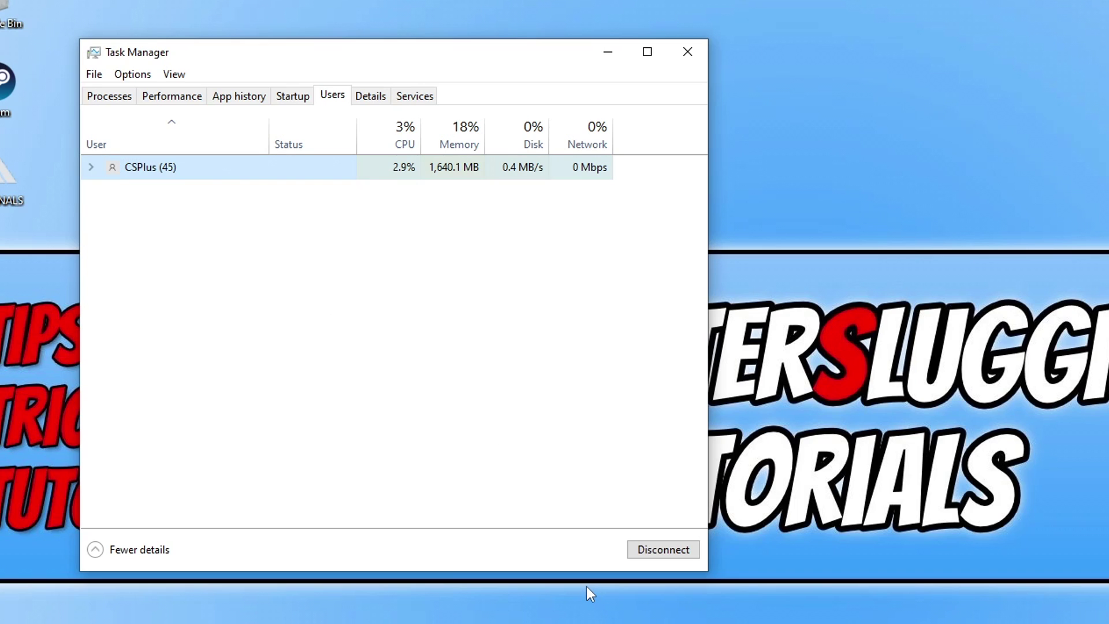